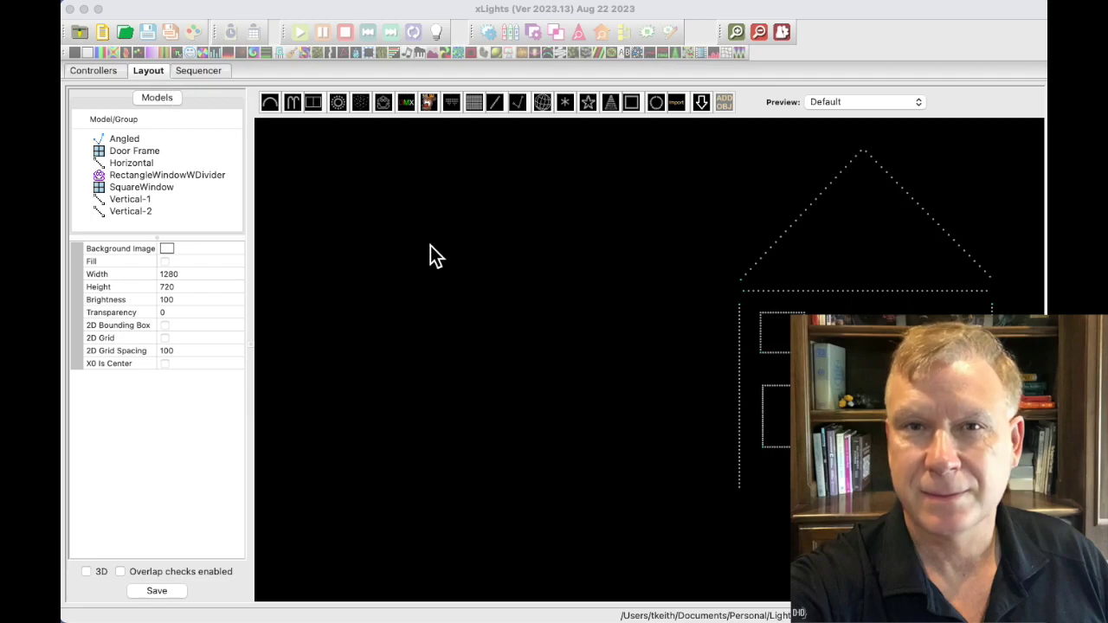
- Draw a horizontal Single Line model and a vertical Single Line below its left end
left_click(501, 108)
left_click_drag(322, 305, 541, 305)
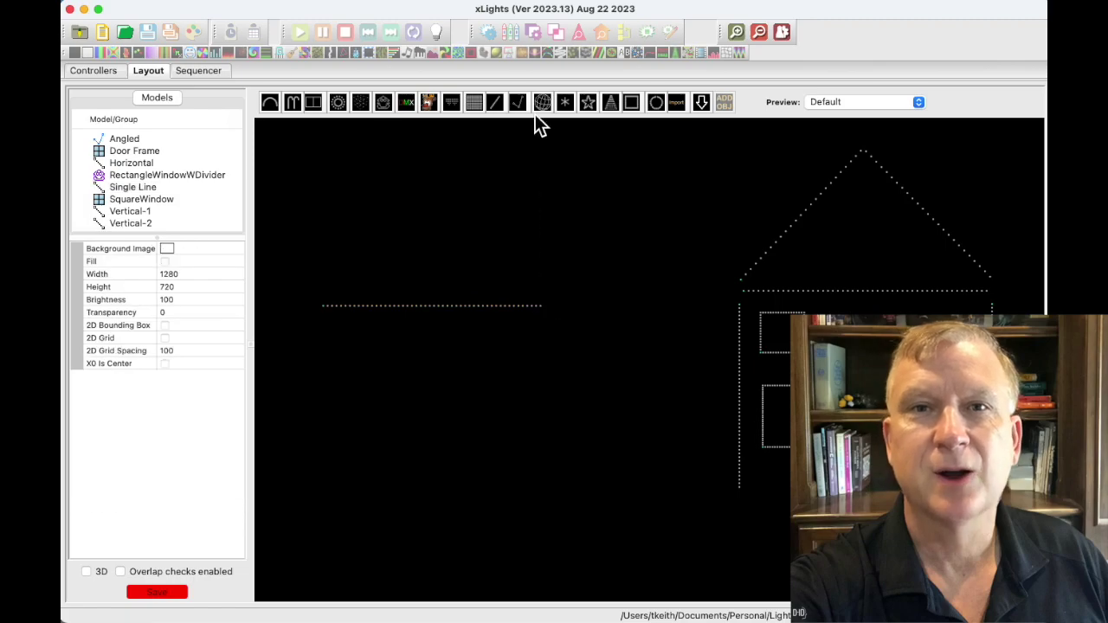
left_click(325, 326)
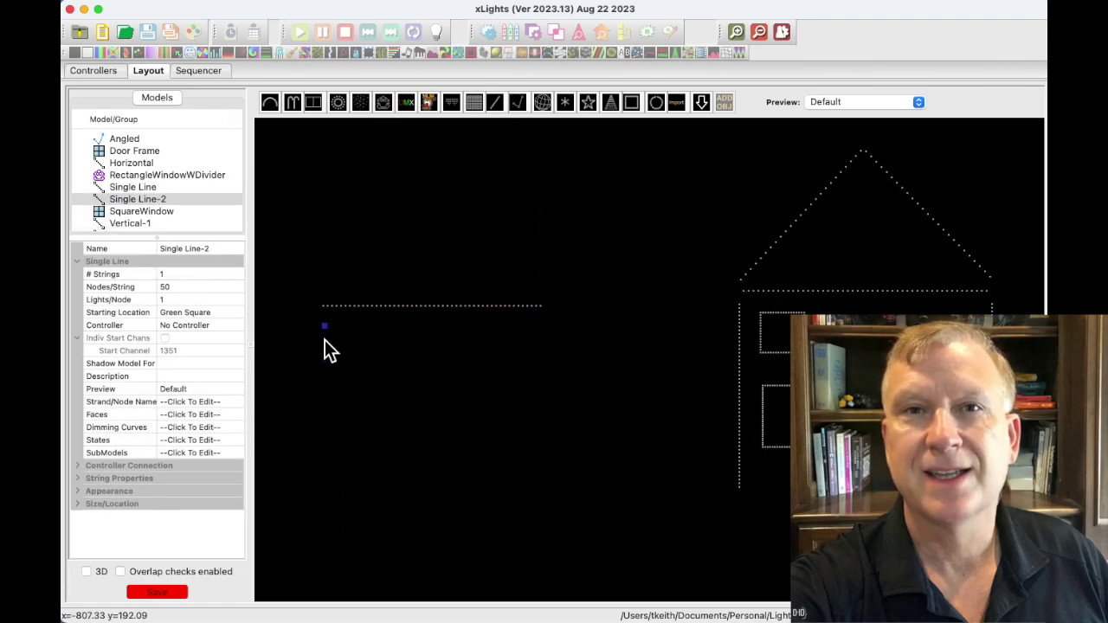
left_click_drag(333, 332, 316, 468)
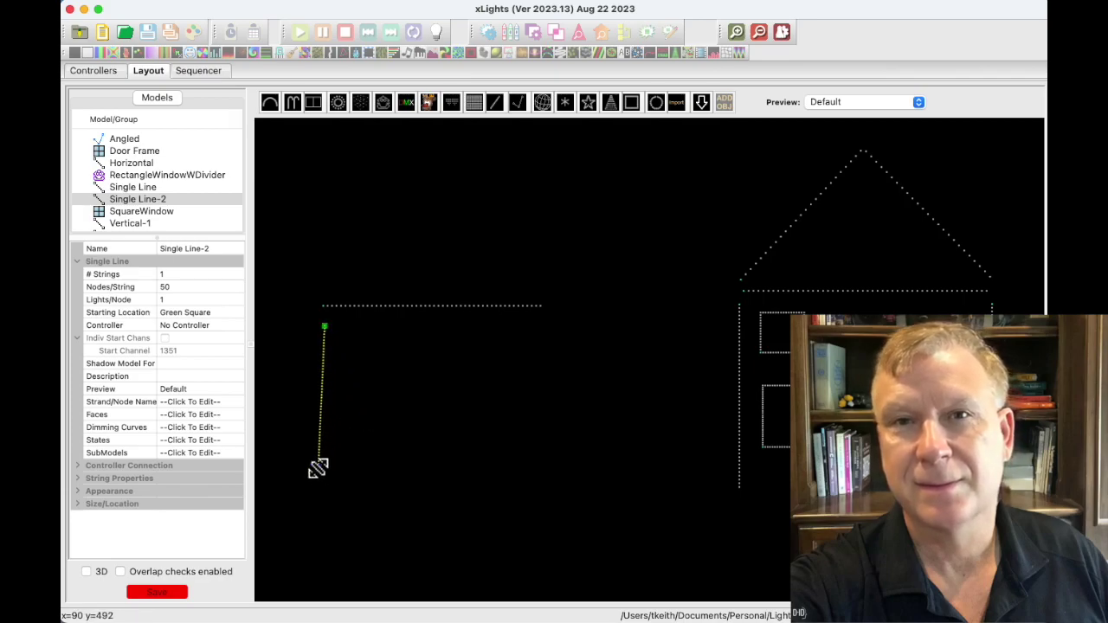
left_click(391, 452)
left_click(525, 111)
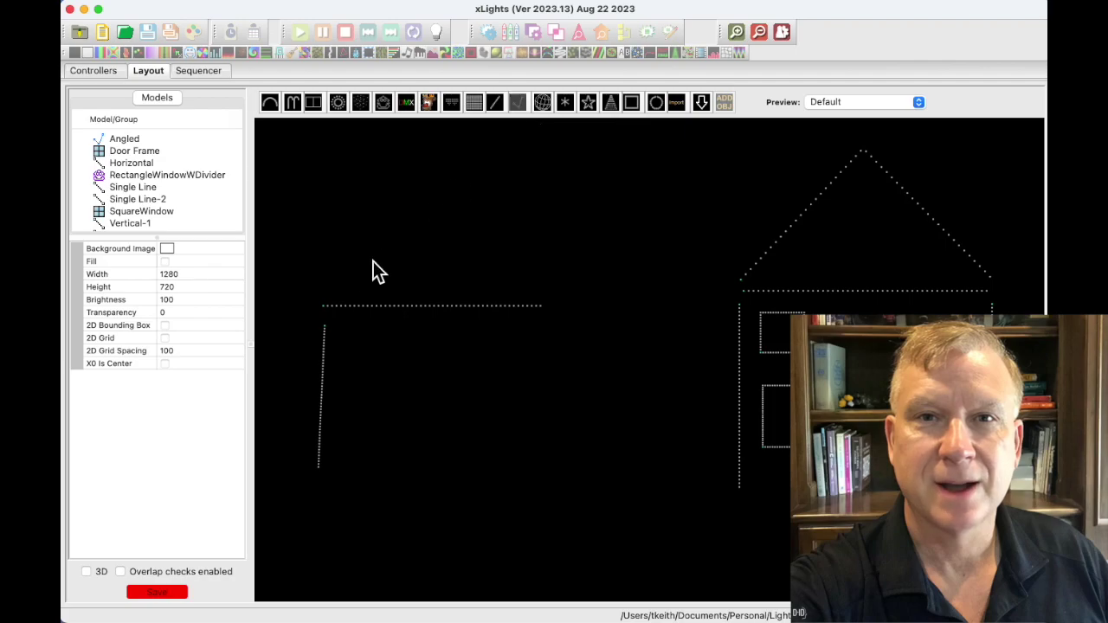
- Draw a shallow peaked polyline across the empty left area
left_click(338, 275)
left_click(431, 257)
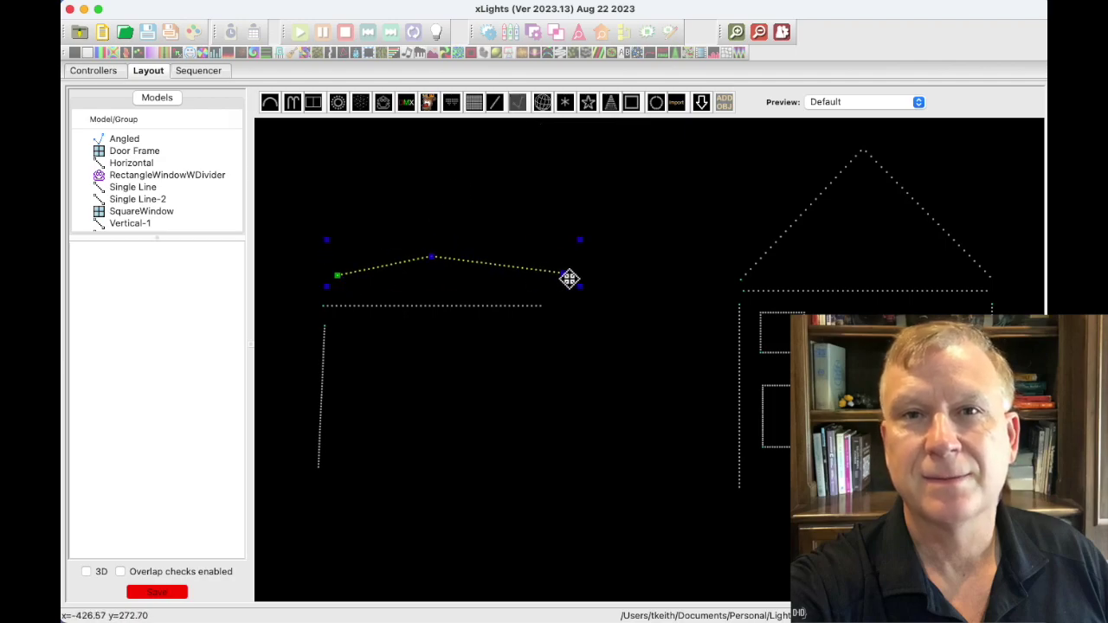
double_click(567, 275)
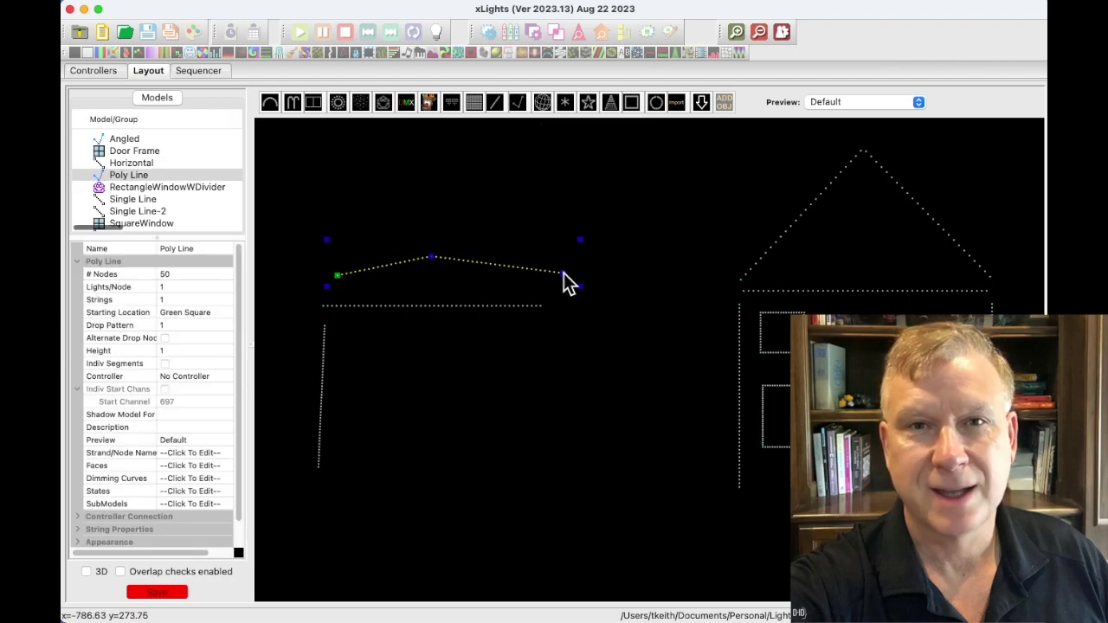
left_click(426, 190)
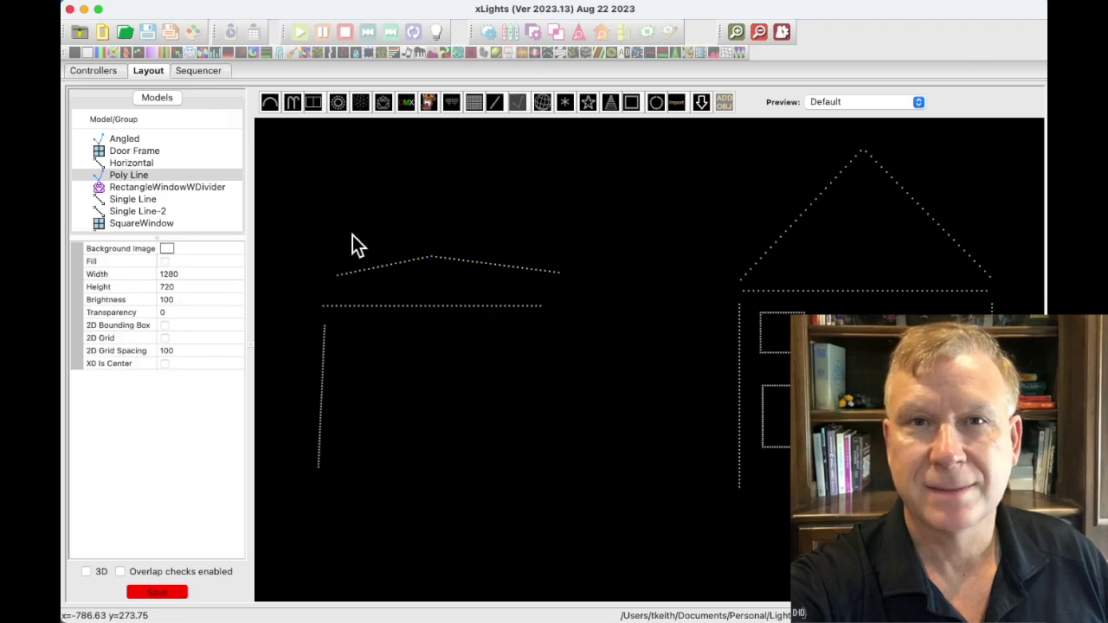
- Draw a bent polyline running down the right-hand side as a wall
left_click(551, 327)
left_click(559, 402)
double_click(527, 494)
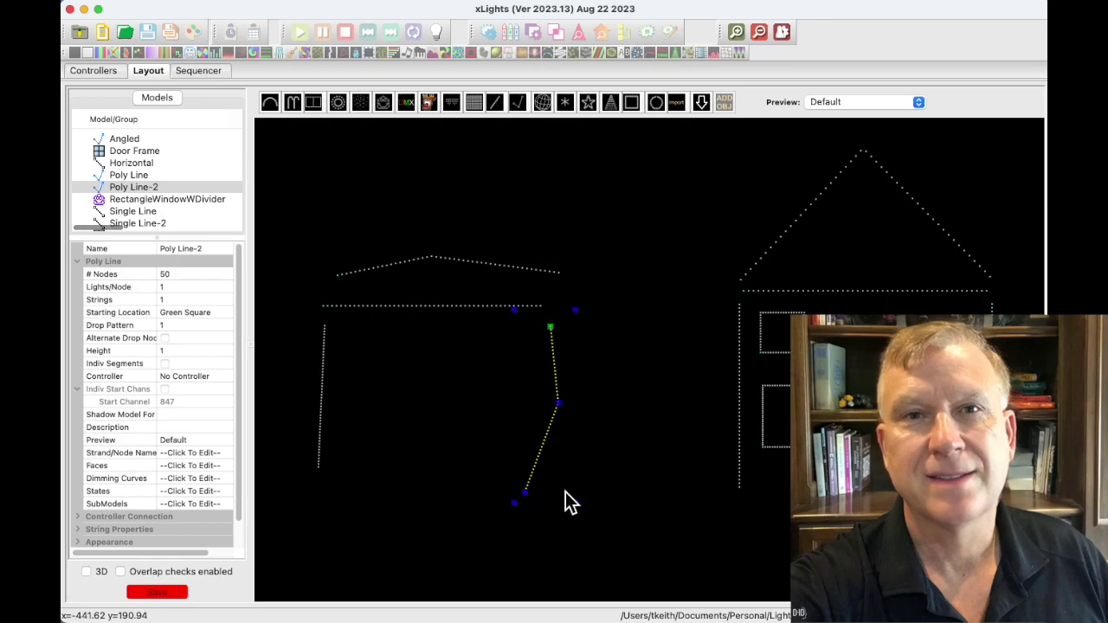
- Draw a roof-peak polyline above the other lines
left_click(517, 110)
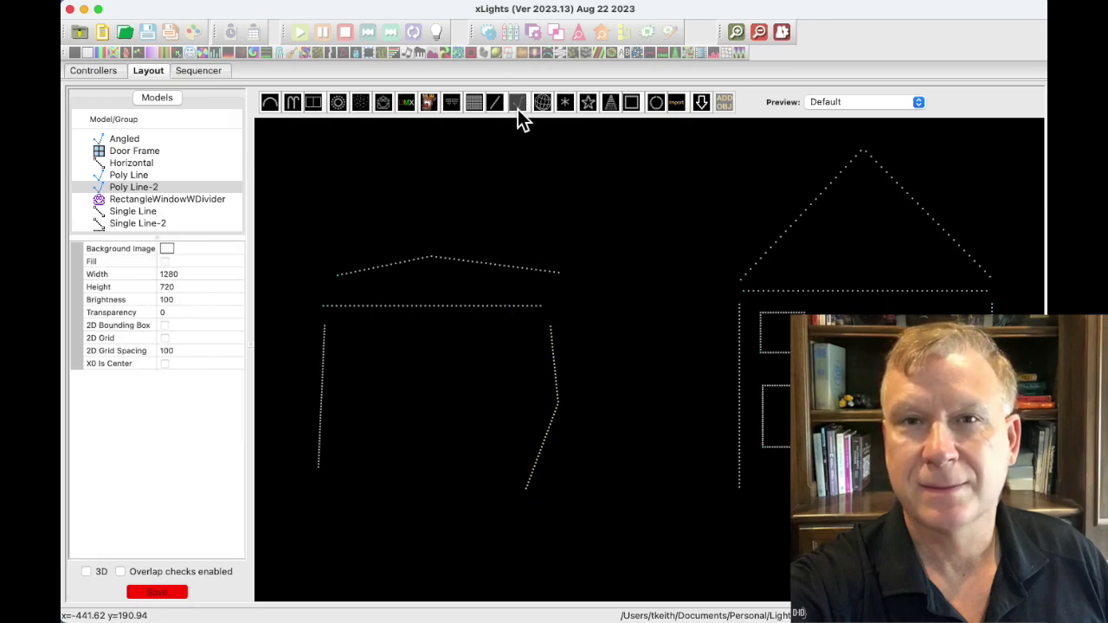
left_click(334, 243)
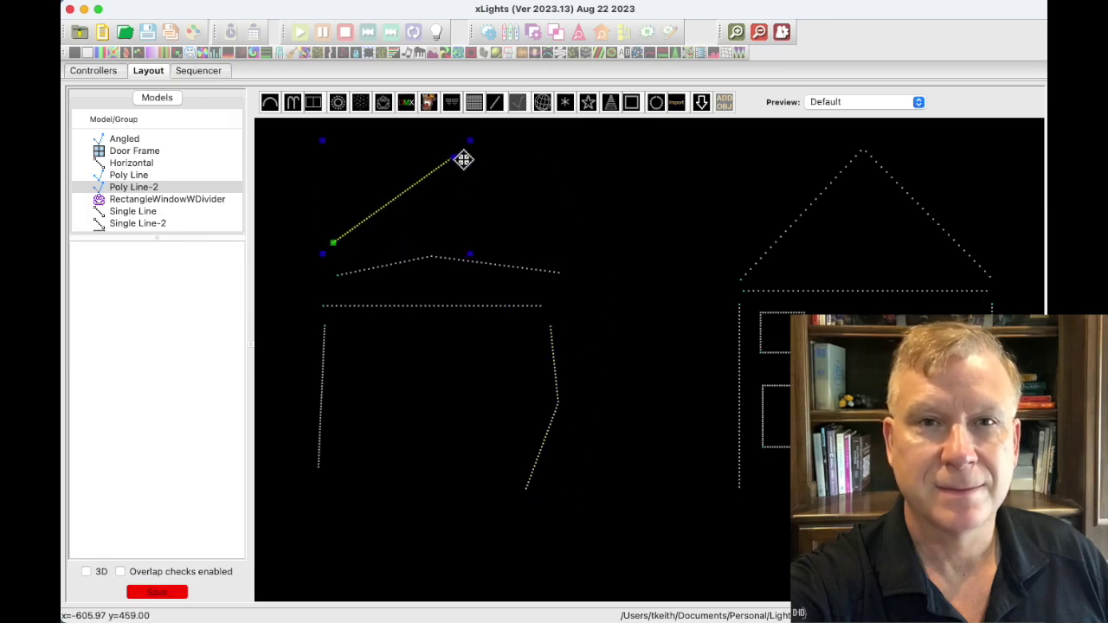
left_click(468, 151)
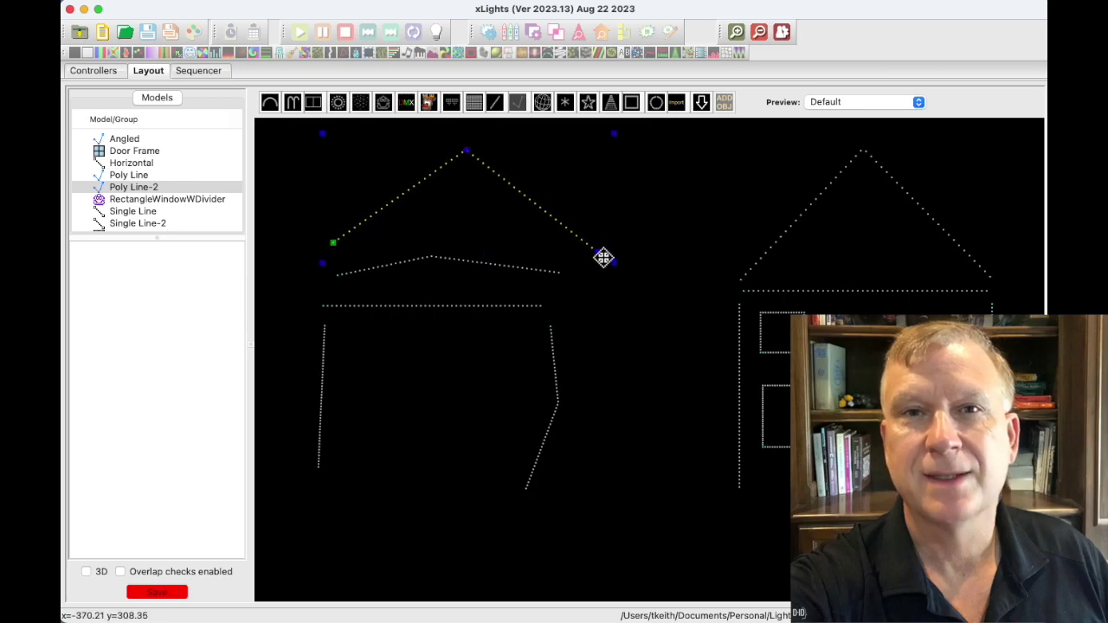
double_click(597, 254)
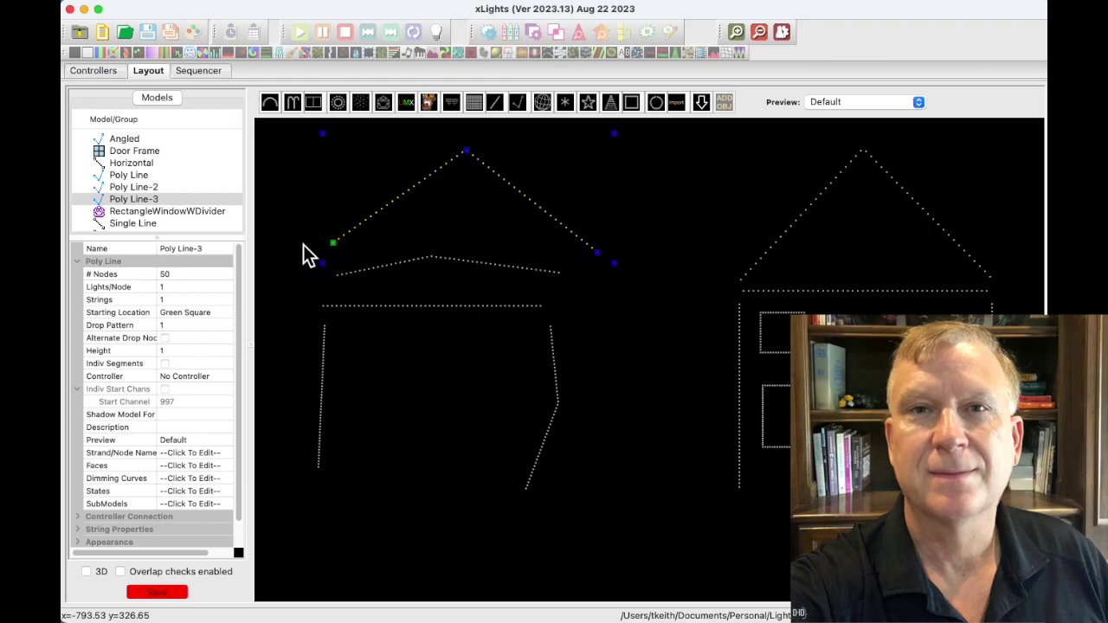
- Enable individual segments on Poly Line-3 and set Segment 2 to 30 nodes
left_click(165, 364)
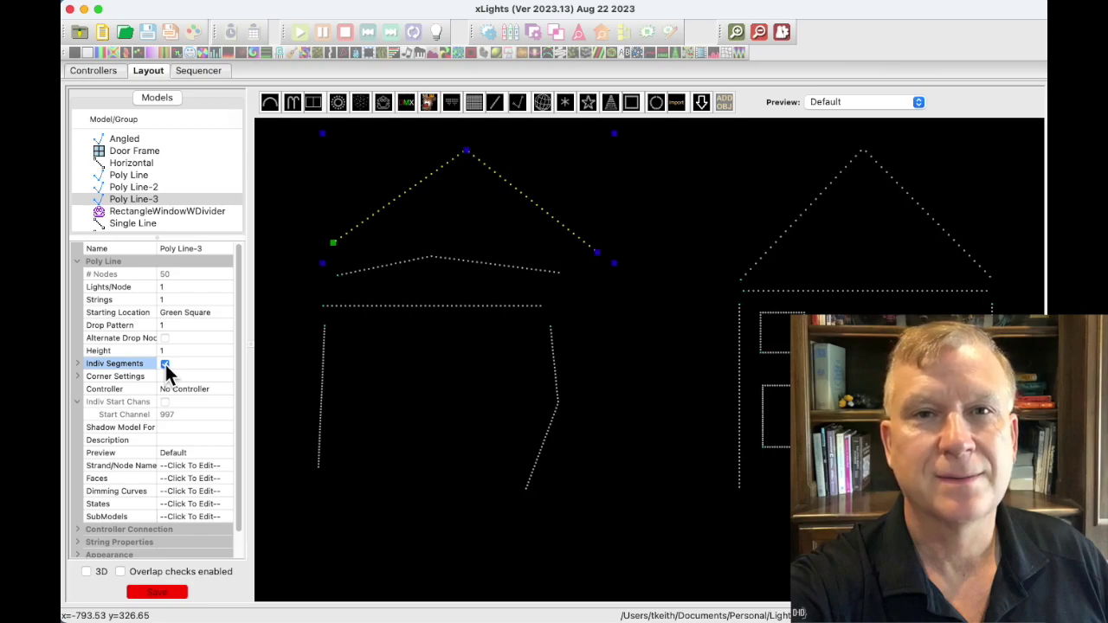
left_click(77, 365)
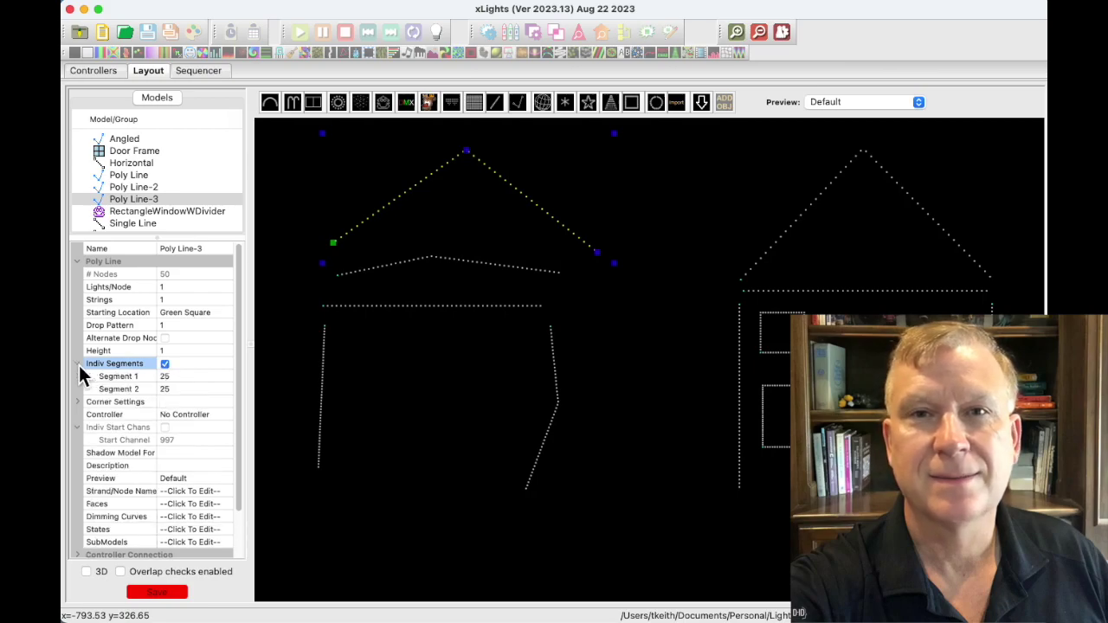
left_click(182, 388)
type("30")
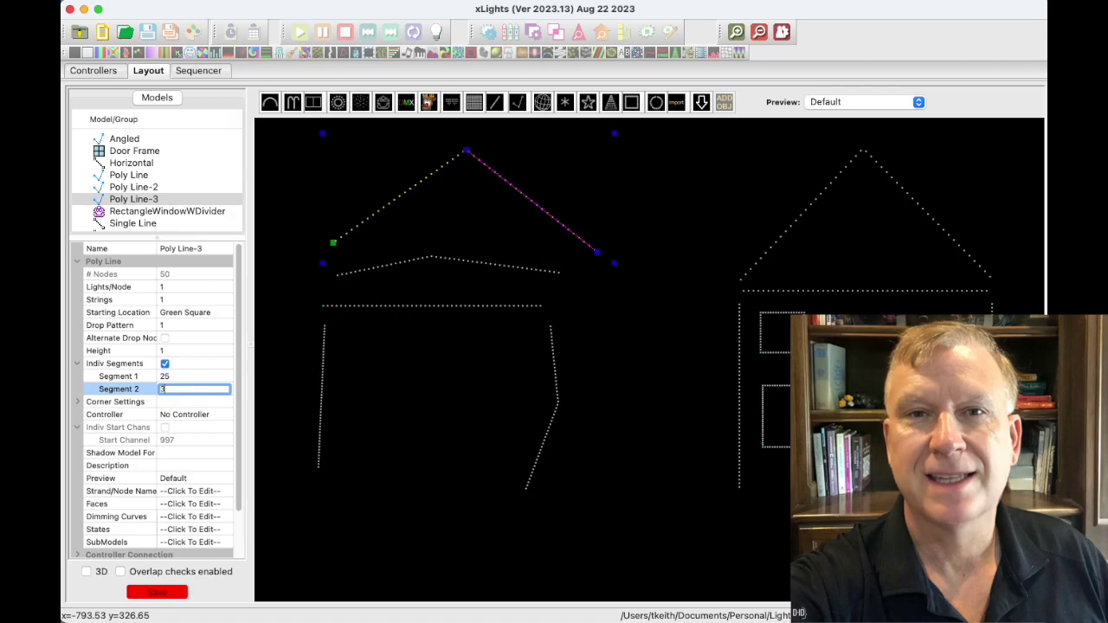
double_click(192, 400)
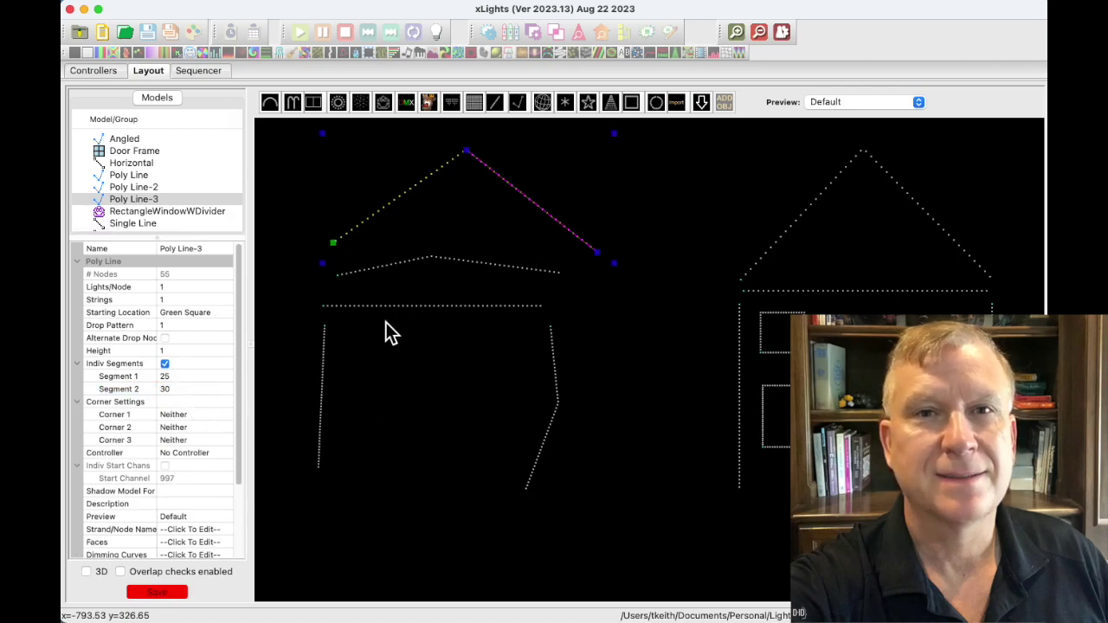
- Select all the new line models and delete them
left_click(411, 390)
left_click_drag(287, 134, 632, 521)
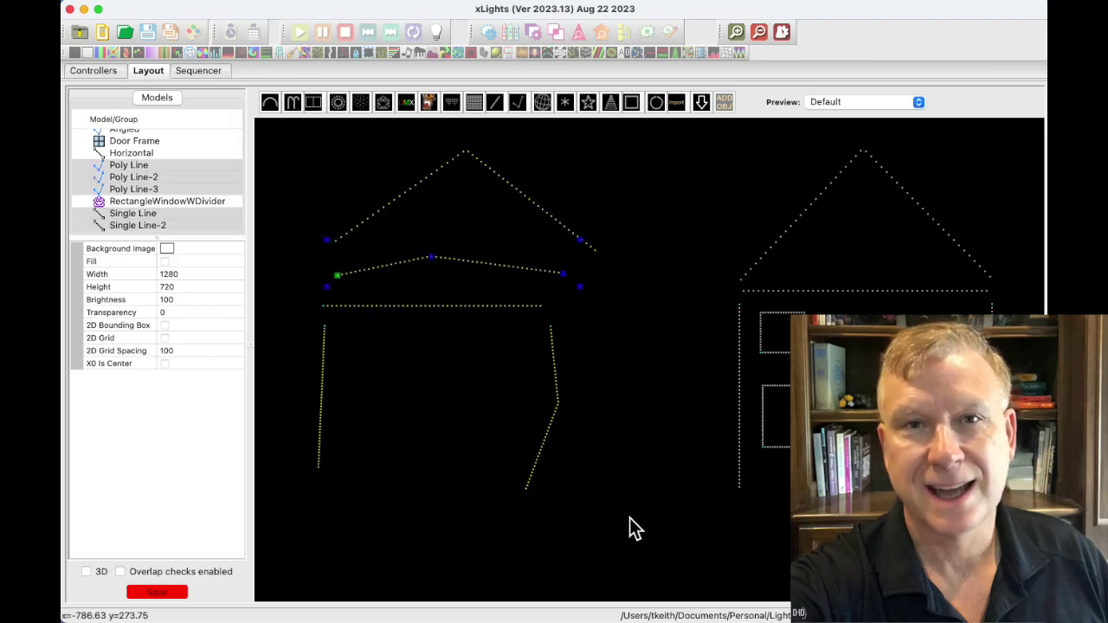
key("Delete")
- Confirm deletion of the practice line models
left_click(664, 340)
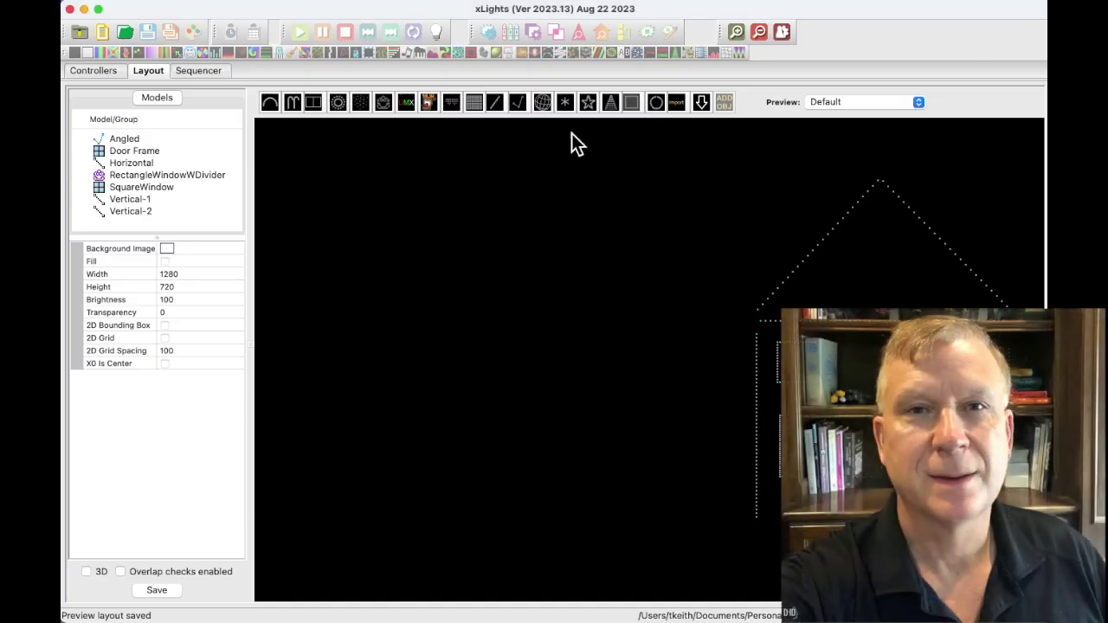
- Draw a small Window Frame model to the left of the house
left_click_drag(295, 268, 365, 350)
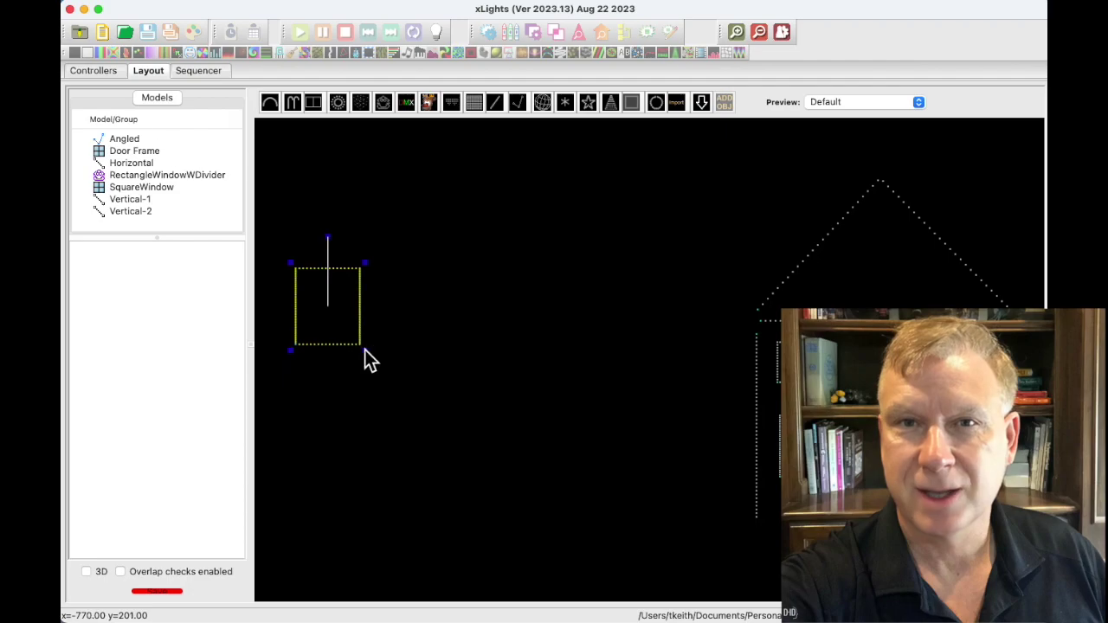
- Draw a taller Window Frame-2 beside the first and begin a vertical line above them
left_click(634, 105)
left_click_drag(414, 277, 507, 458)
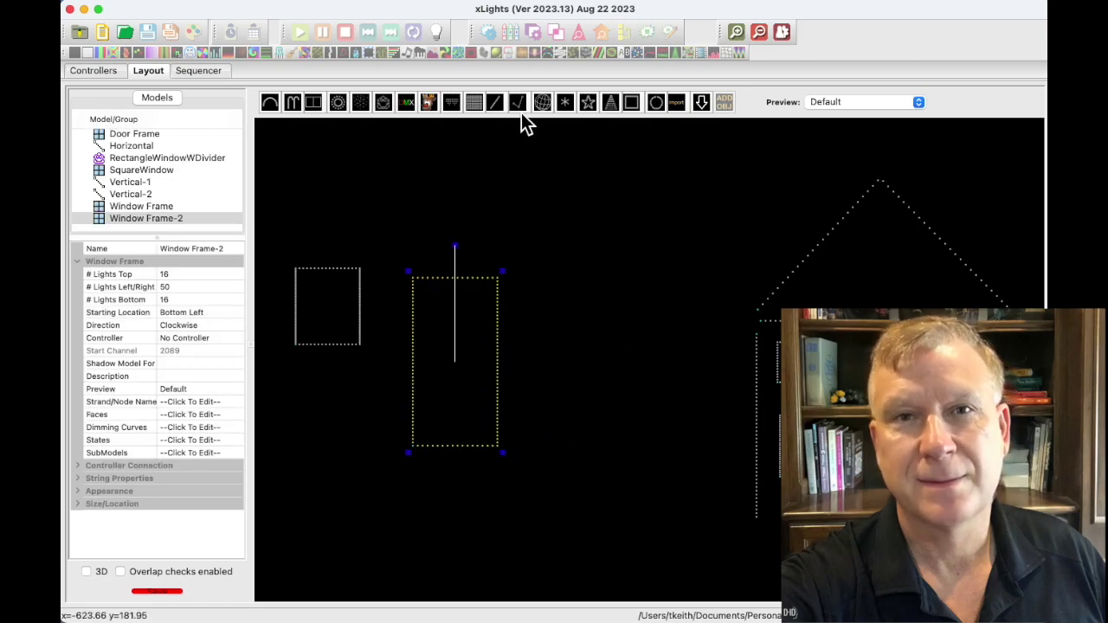
left_click(345, 176)
left_click_drag(300, 165, 304, 222)
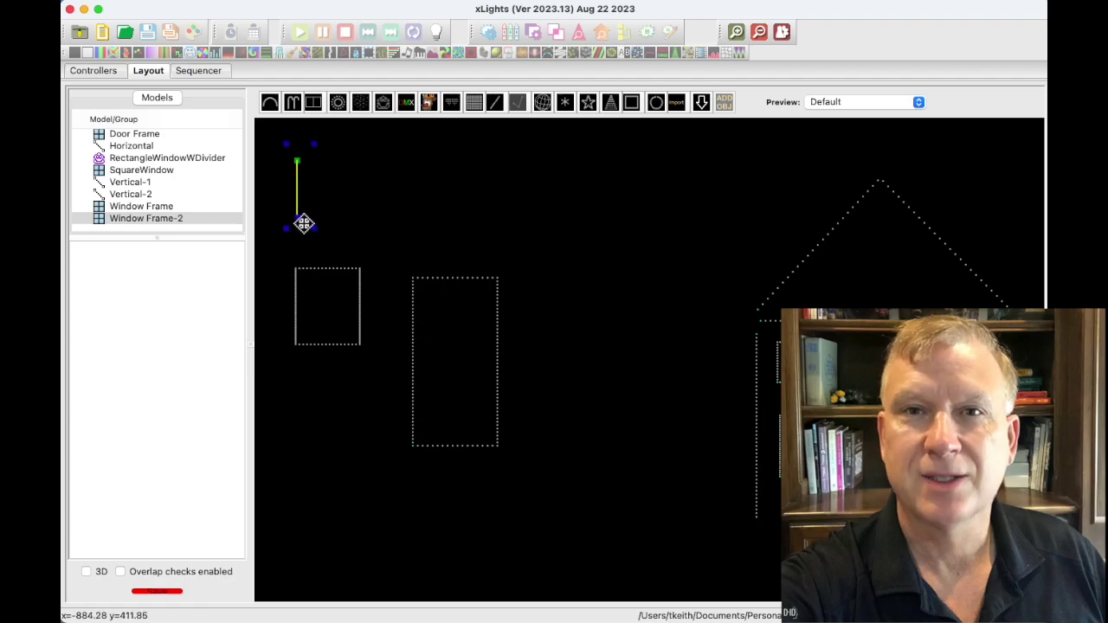
- Close the new polyline into a square outline
left_click(361, 224)
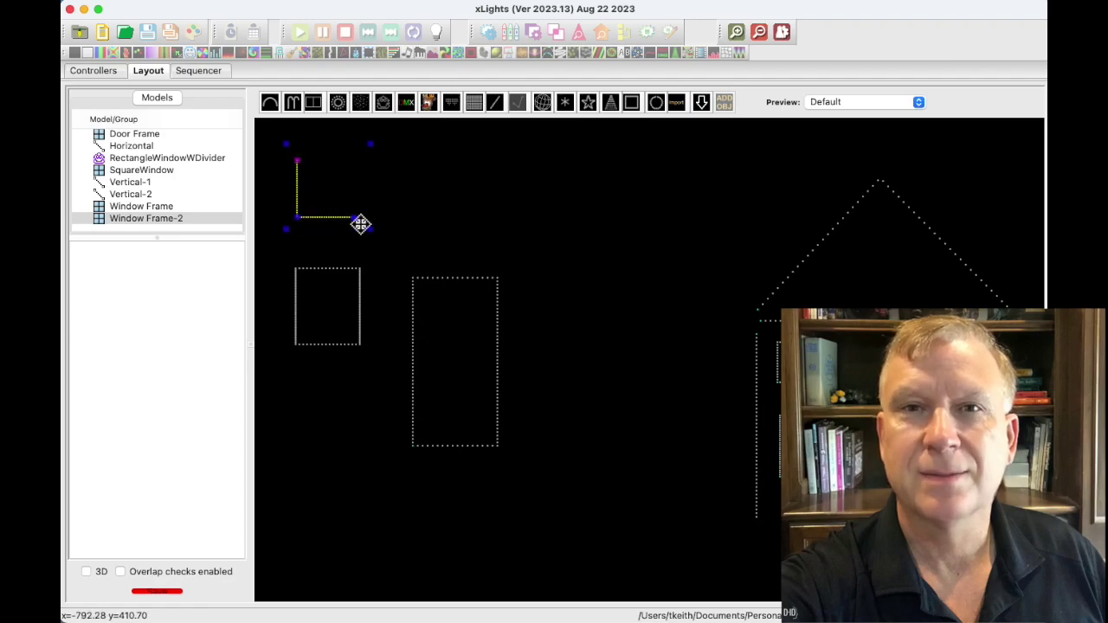
left_click(354, 161)
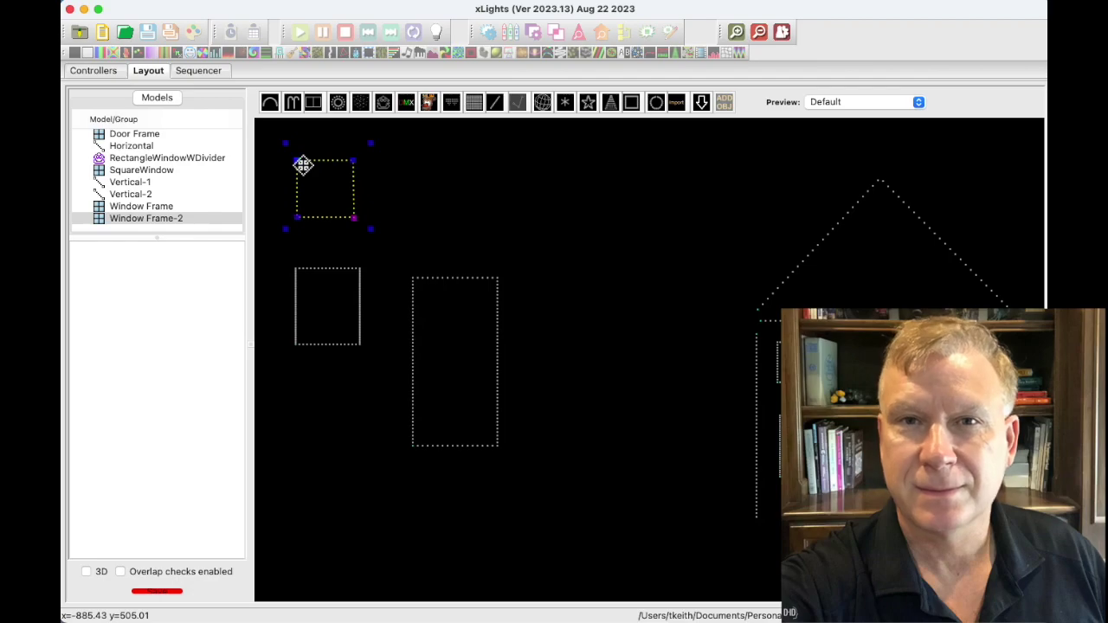
double_click(302, 165)
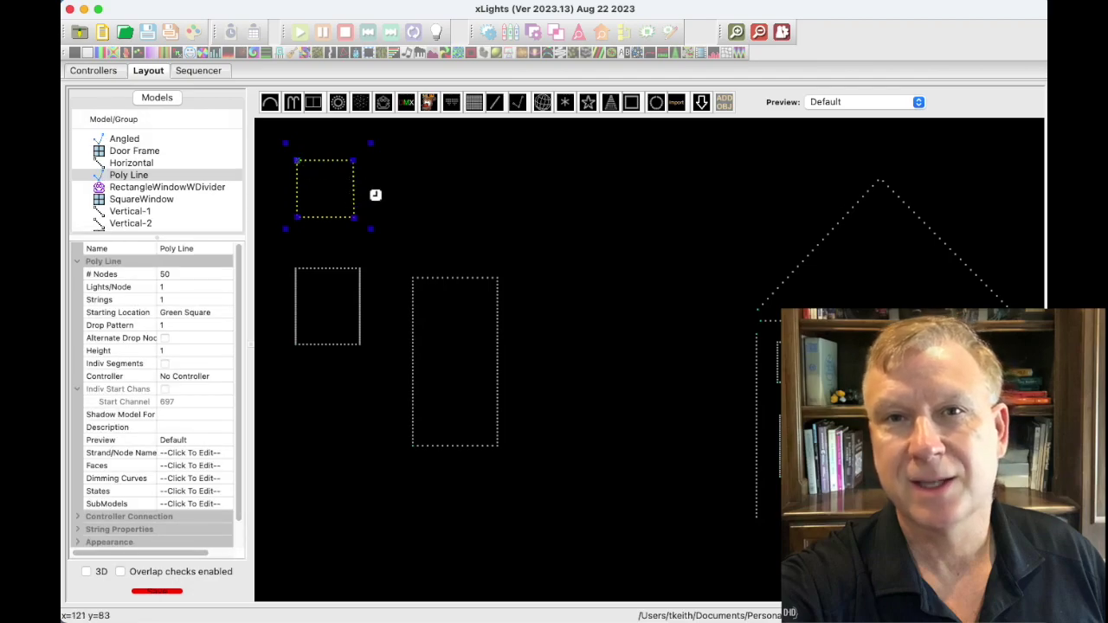
- Paste a copy of the square to the right and stretch its bottom corners down
key("ctrl+v")
left_click_drag(377, 199, 591, 190)
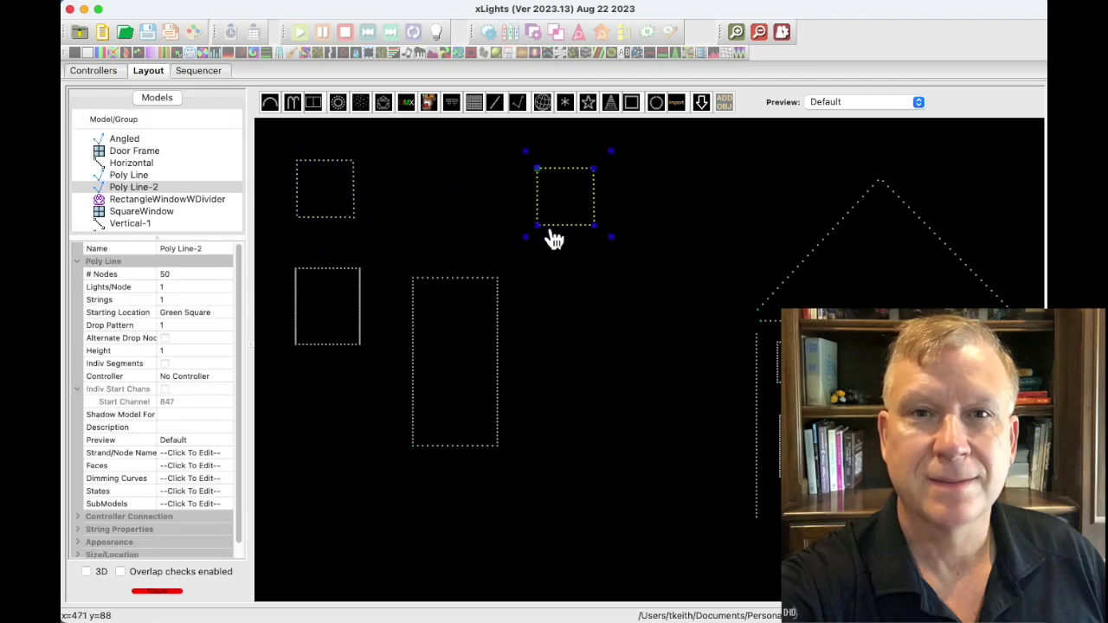
left_click_drag(536, 225, 551, 301)
left_click_drag(594, 227, 534, 301)
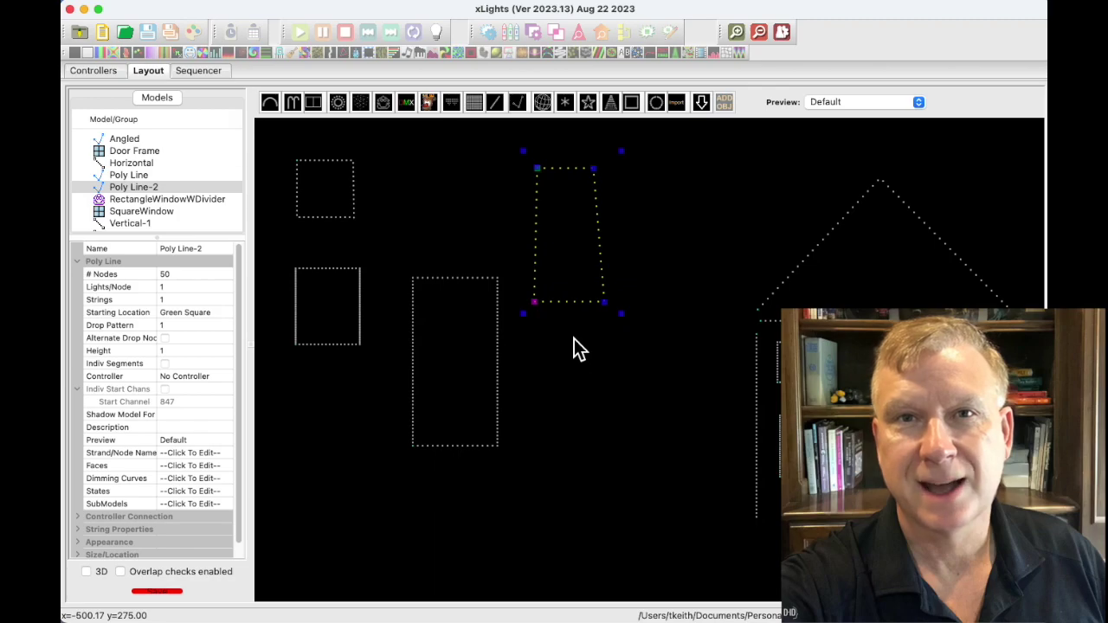
left_click(573, 338)
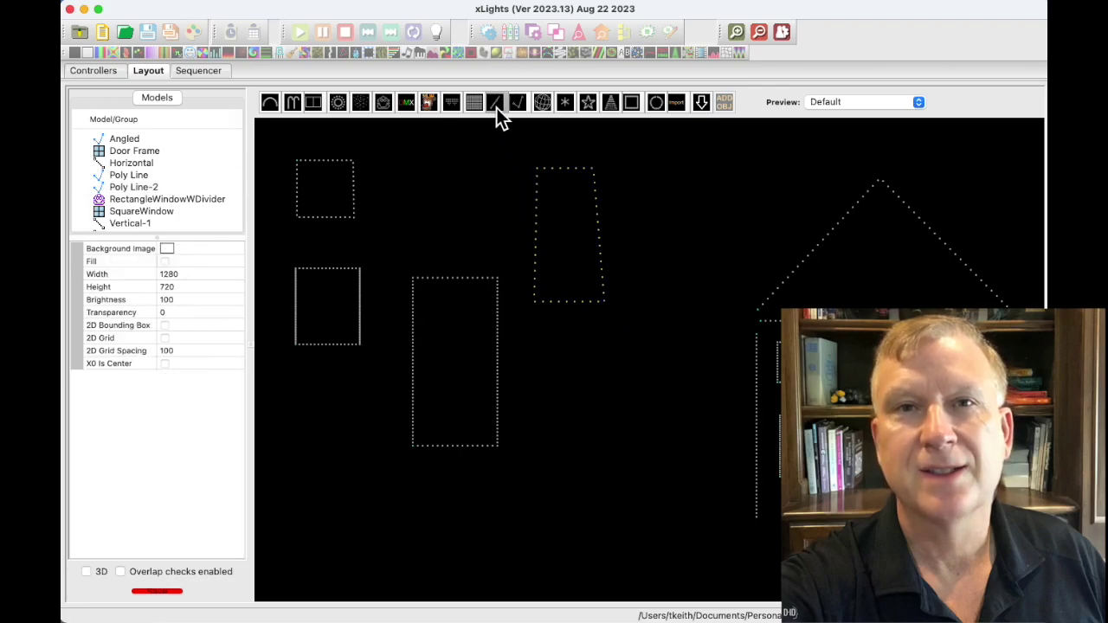
left_click(380, 275)
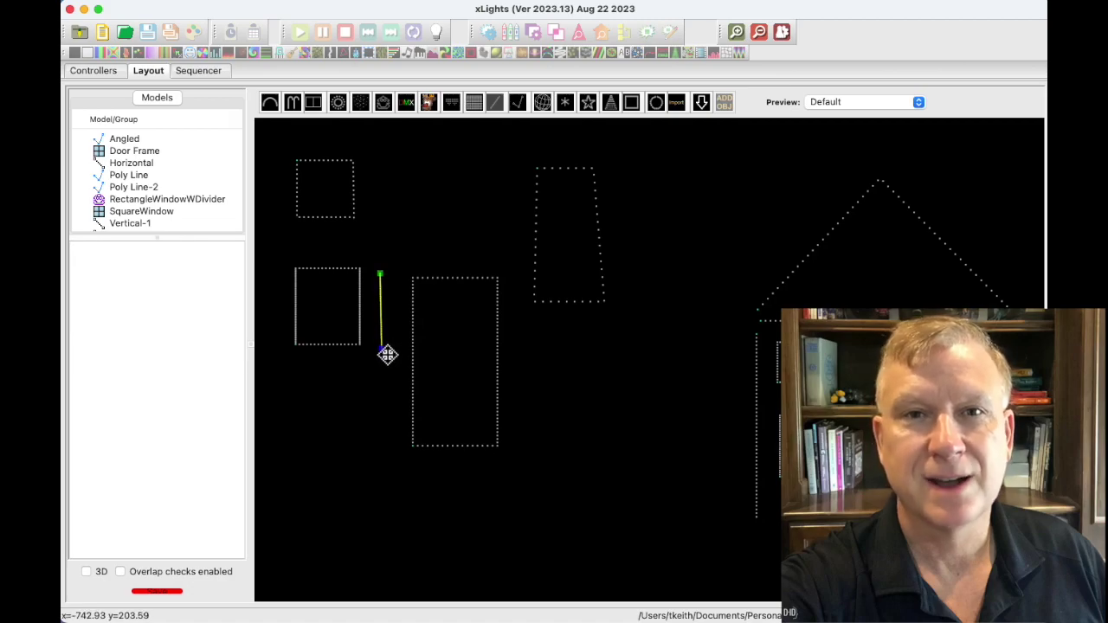
- Add a 50-node vertical Single Line through the left square's middle, then select all outlines
left_click(385, 350)
left_click_drag(383, 318, 331, 314)
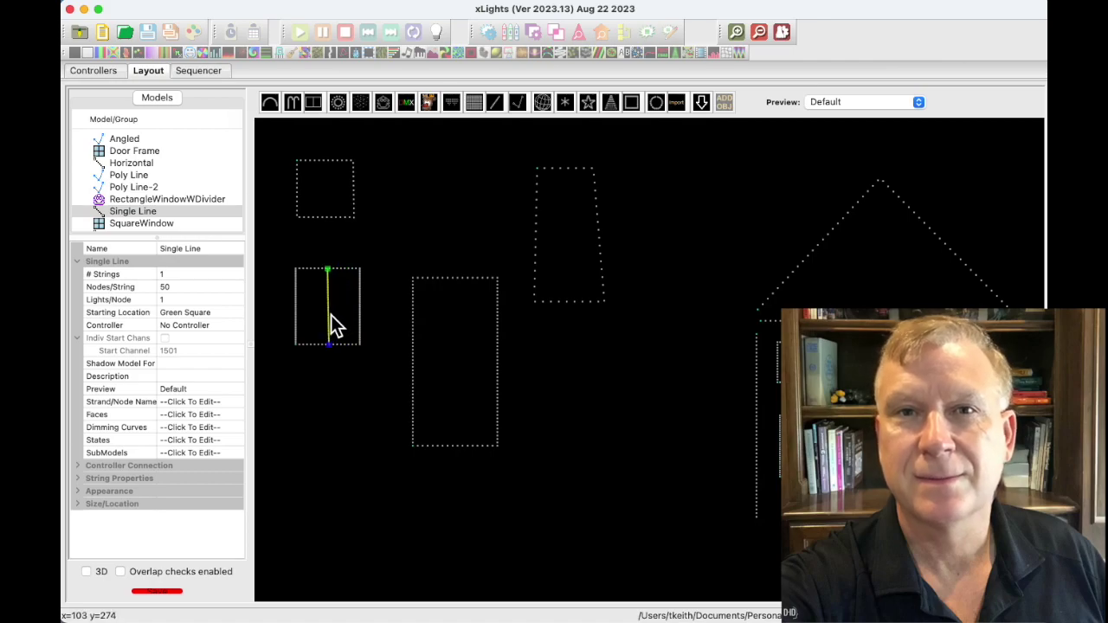
left_click(343, 403)
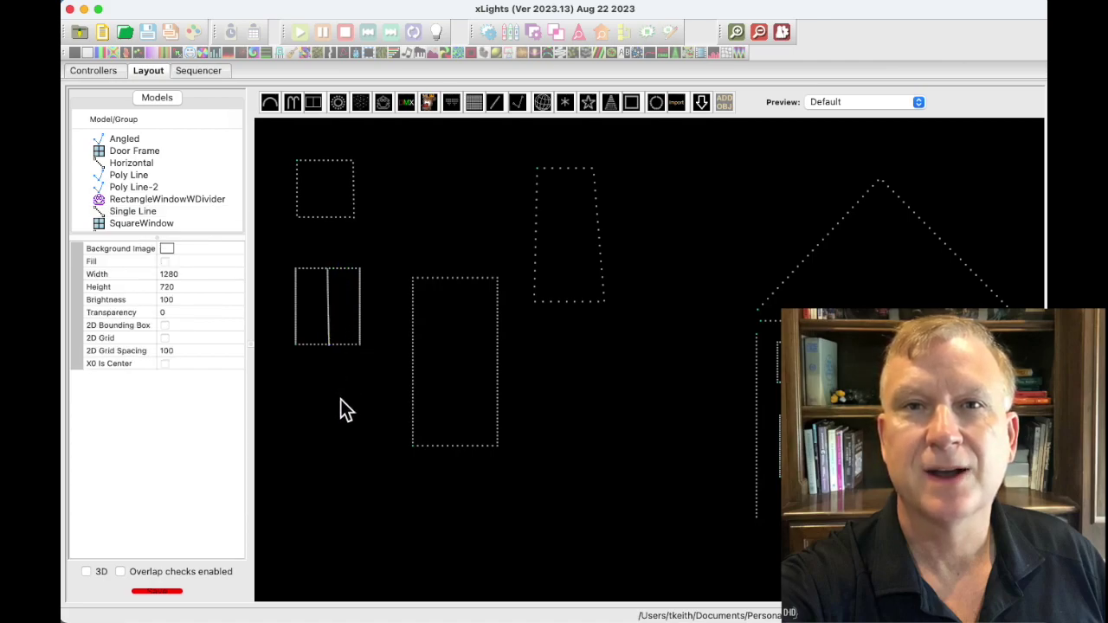
left_click_drag(277, 145, 627, 480)
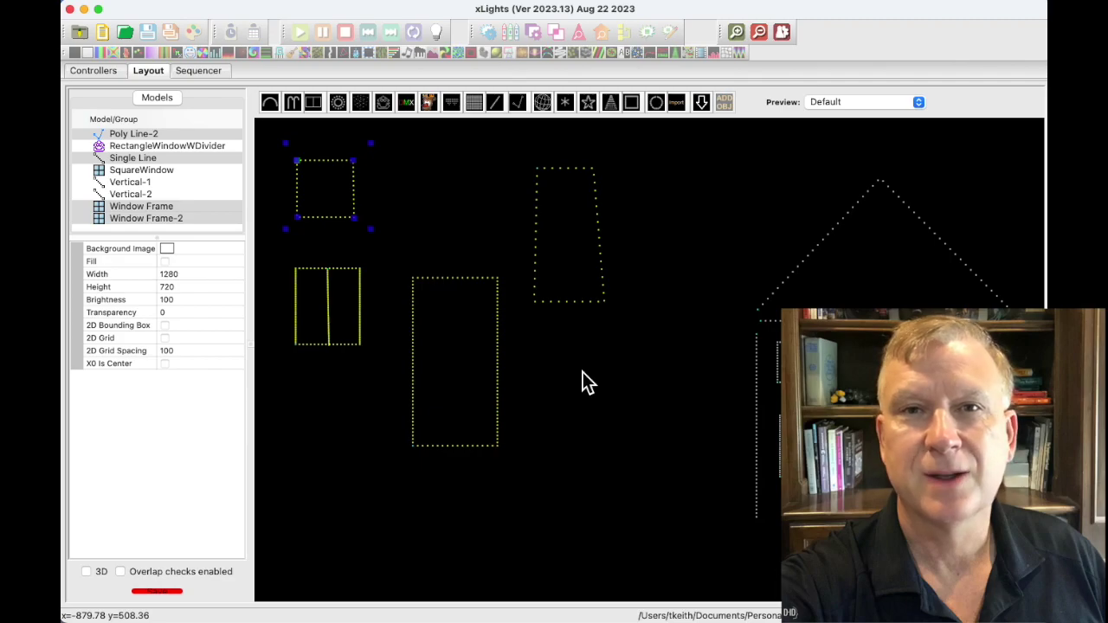
- Delete the five selected outline models and draw a new Window Frame rectangle
key("Delete")
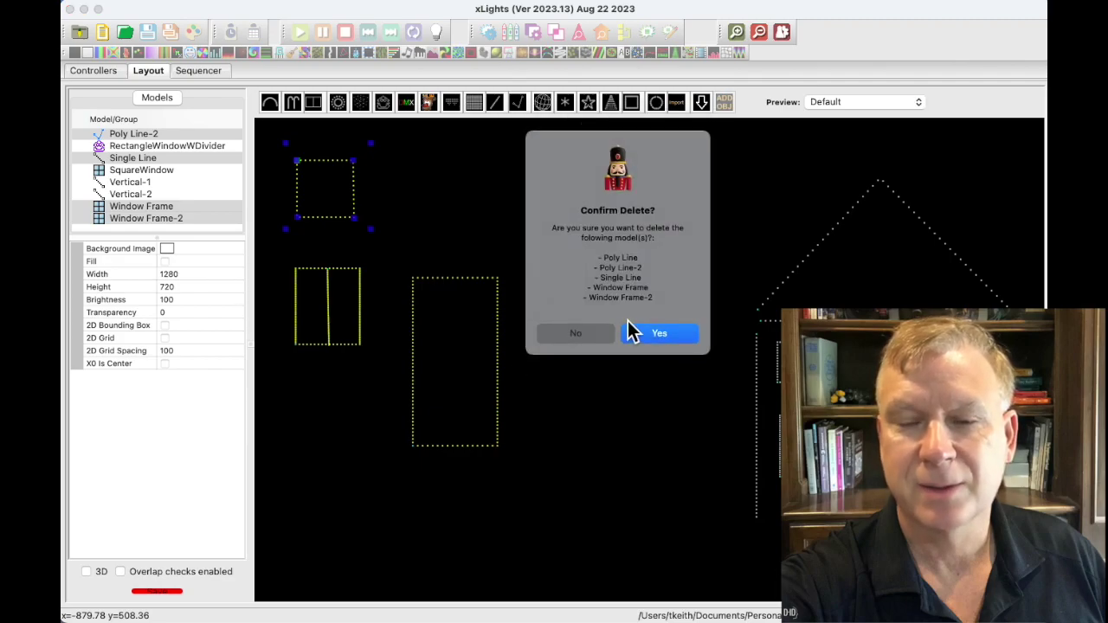
key("Return")
left_click(631, 102)
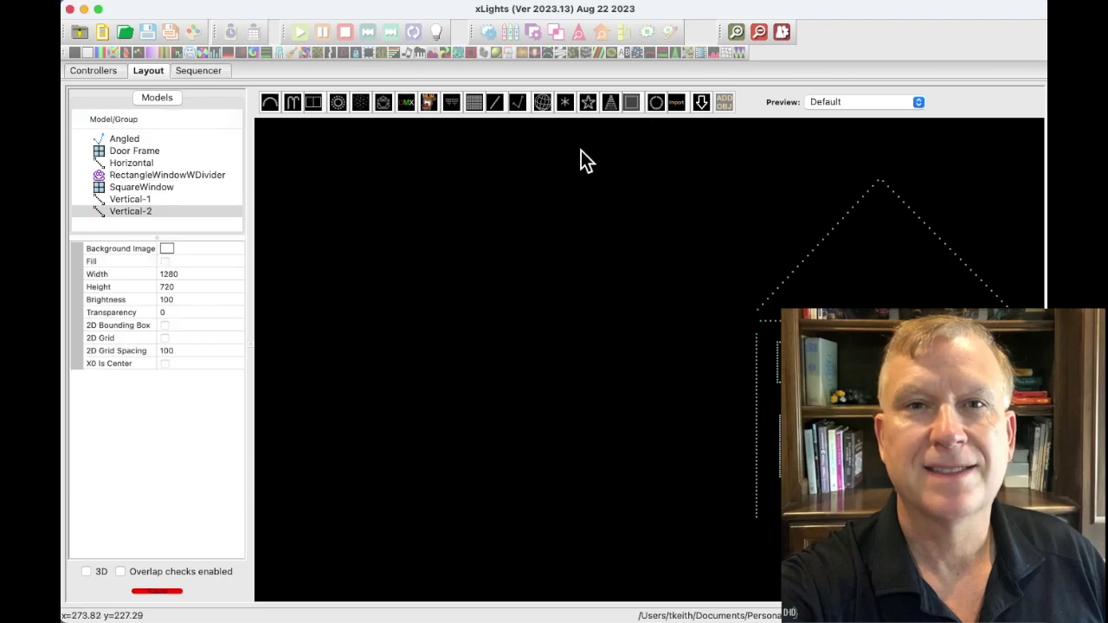
left_click_drag(329, 327, 519, 460)
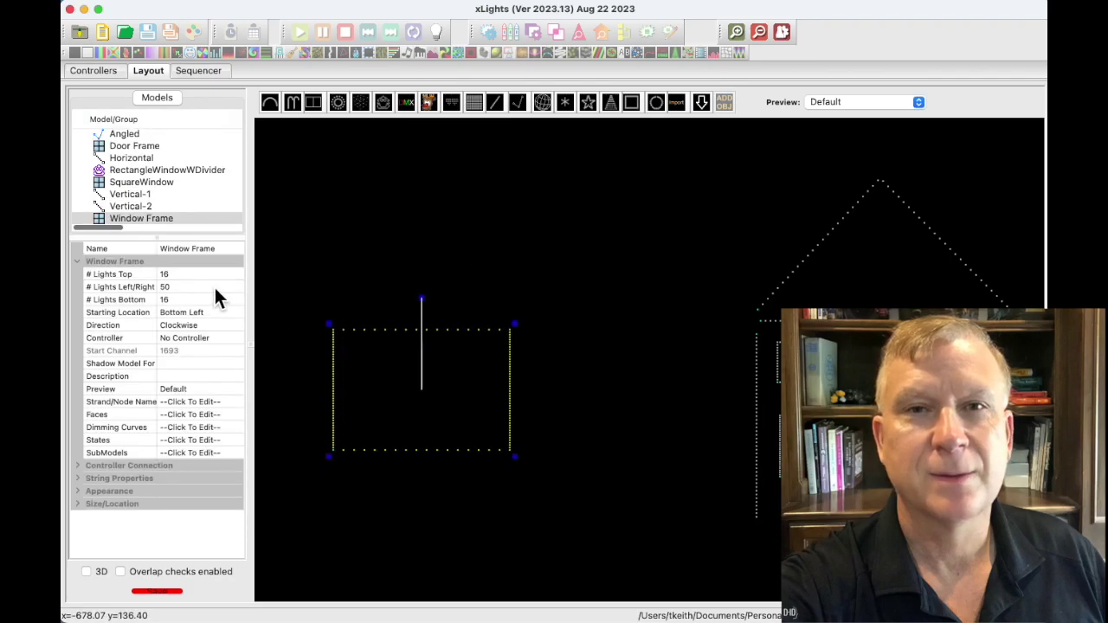
left_click(182, 275)
- Set the Window Frame to 30 lights on top, 40 per side and 30 on the bottom
type("30")
key("Return")
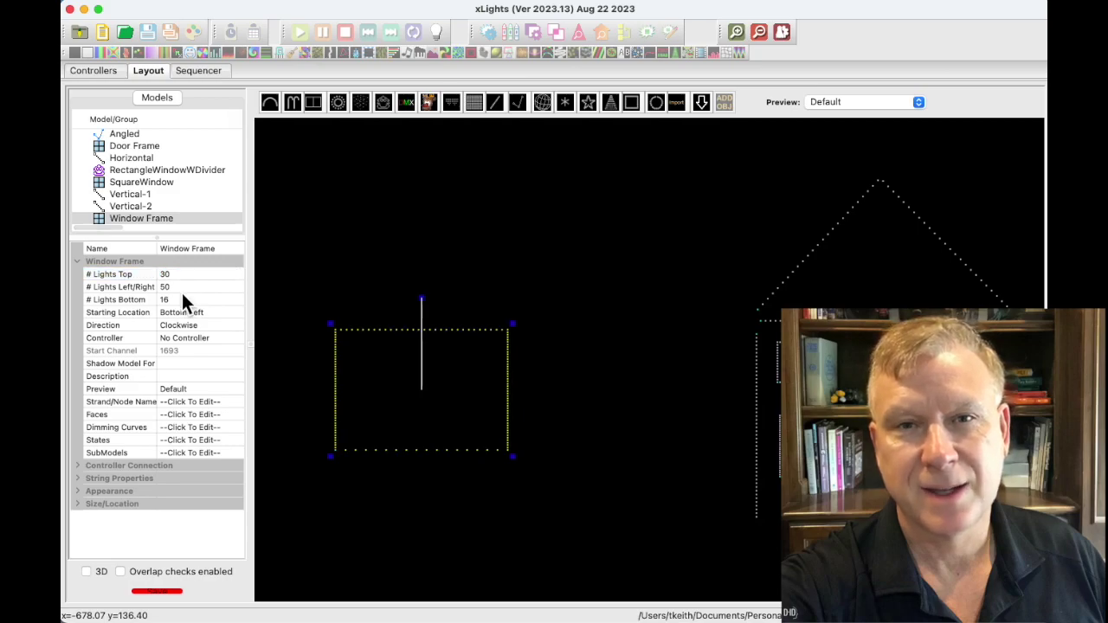
left_click(180, 290)
type("4")
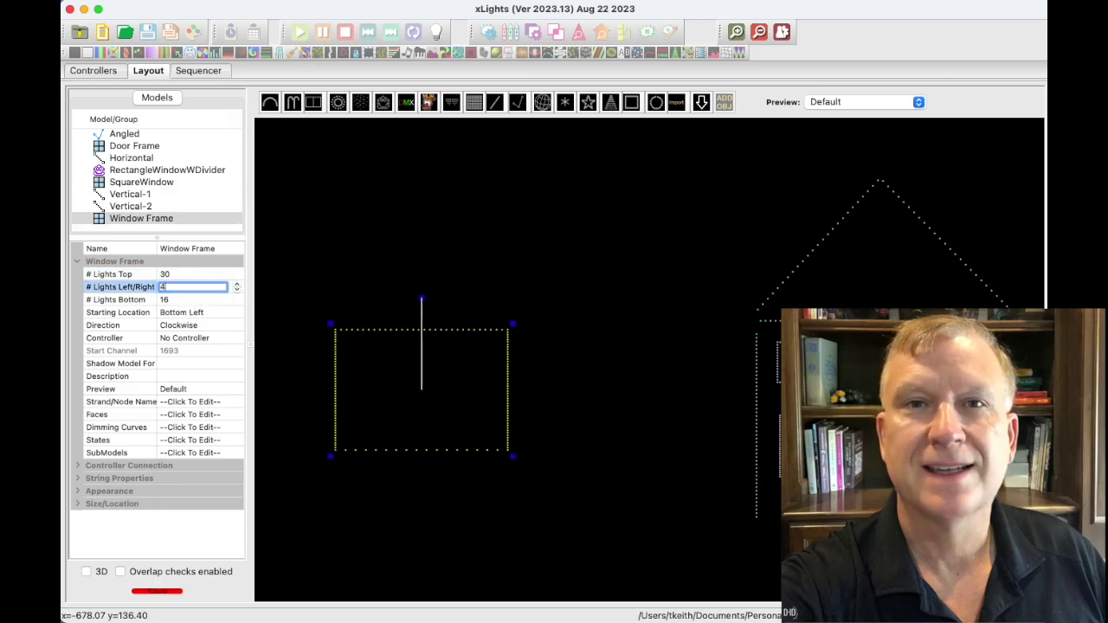
type("0")
key("Return")
left_click(176, 299)
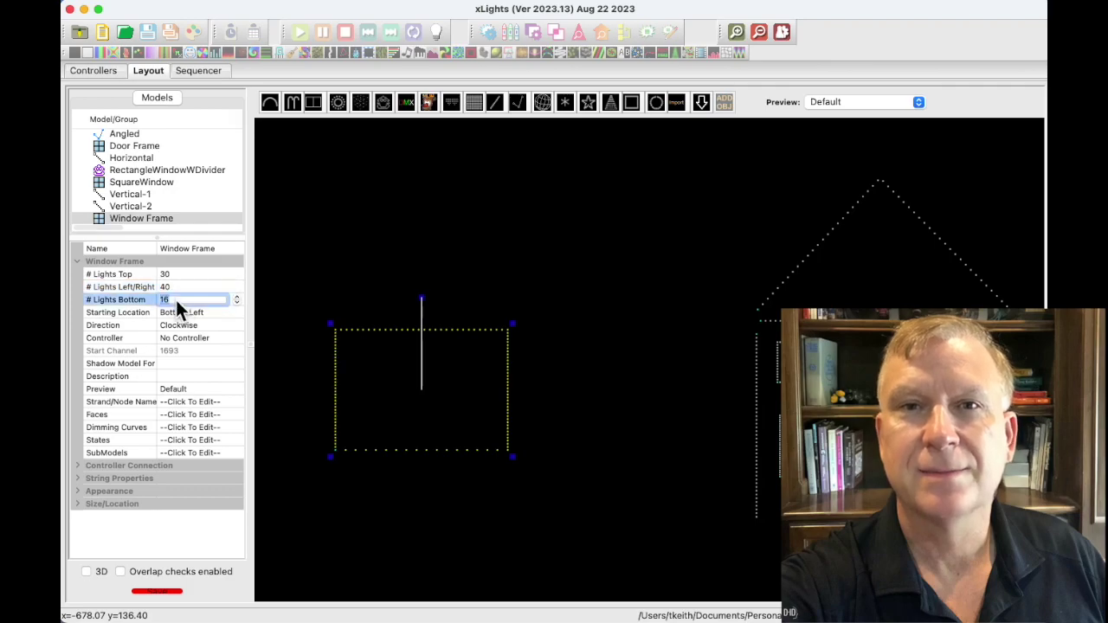
type("30")
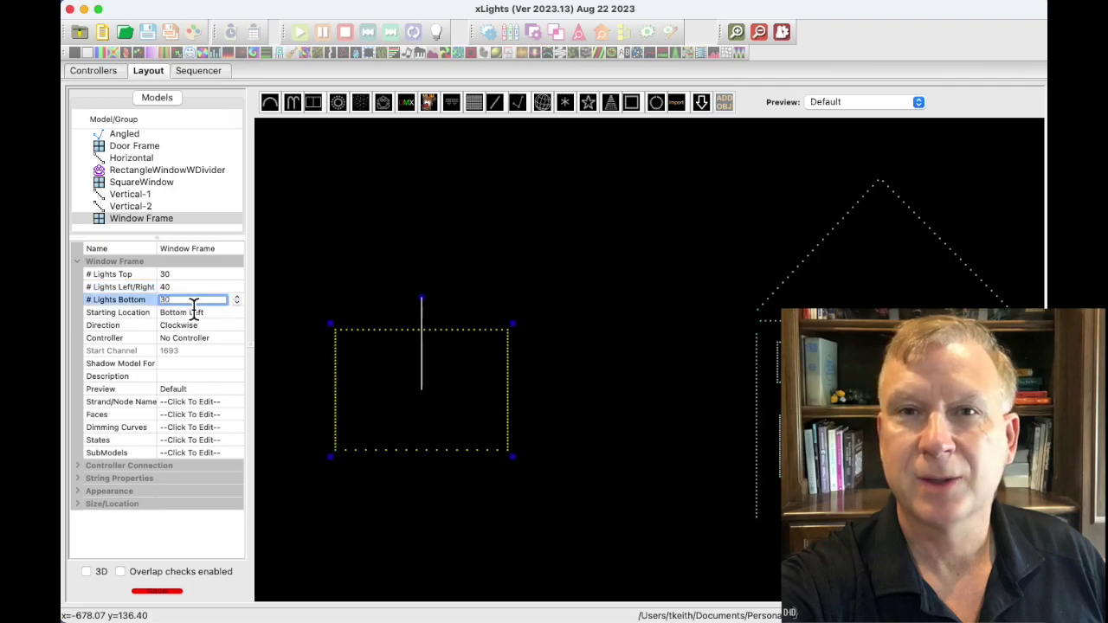
key("Return")
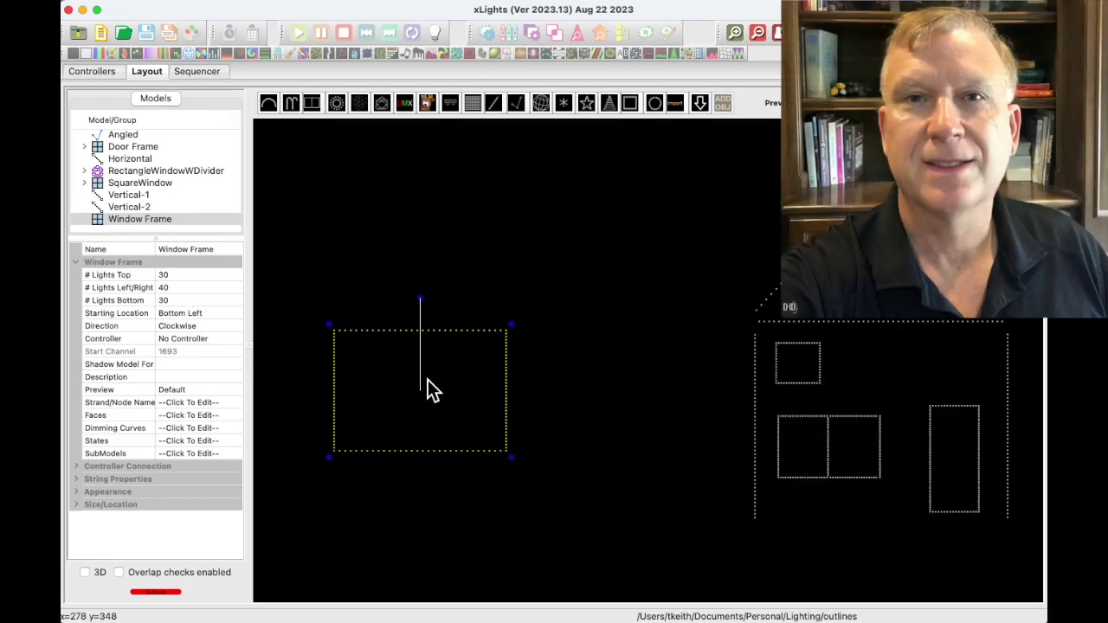
right_click(428, 380)
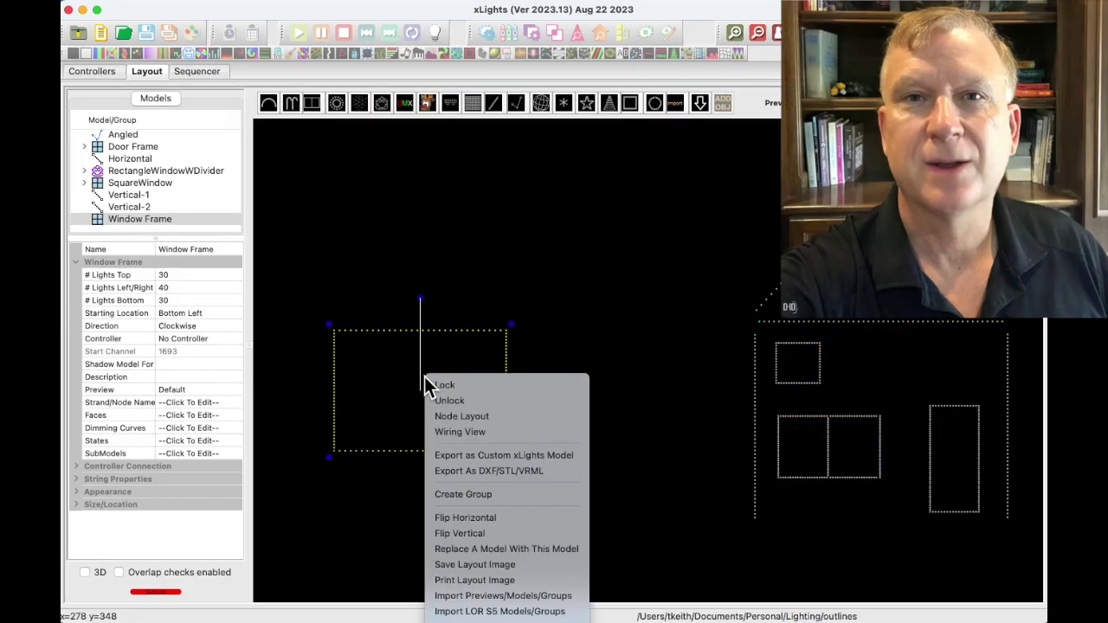
- Export the Window Frame as custom model RectangleWindow.xmodel, replacing the old file, then delete it
left_click(452, 453)
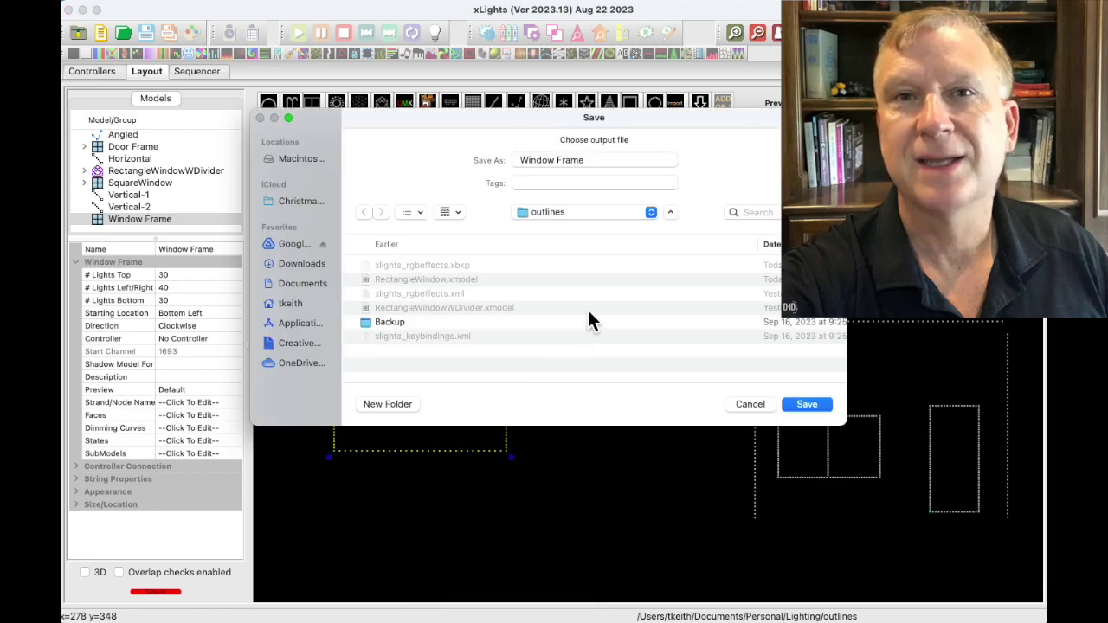
left_click(424, 280)
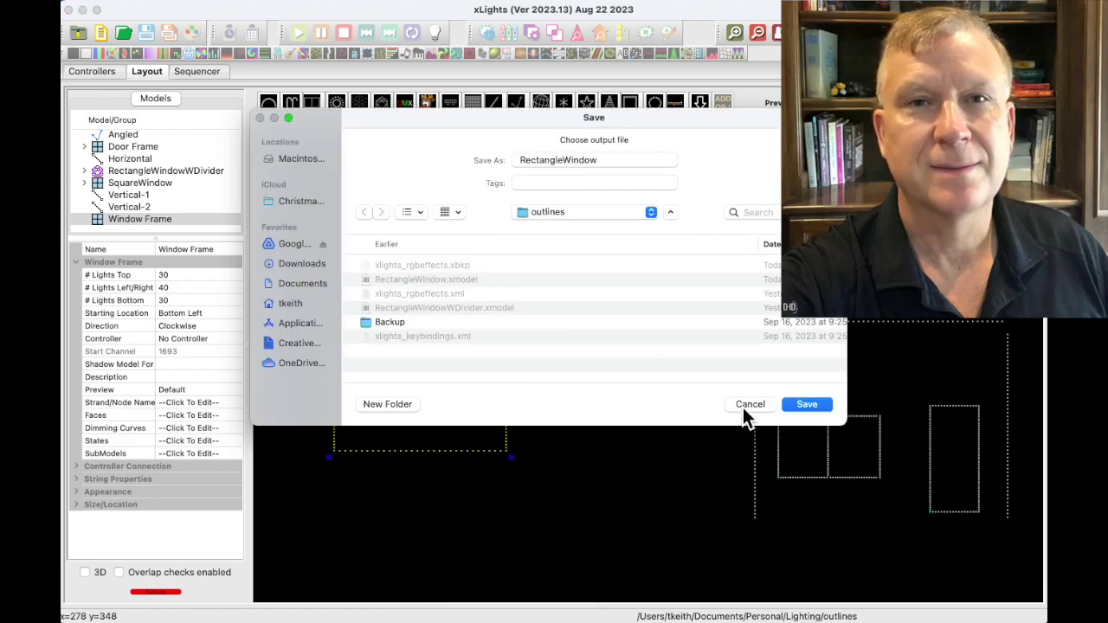
left_click(807, 405)
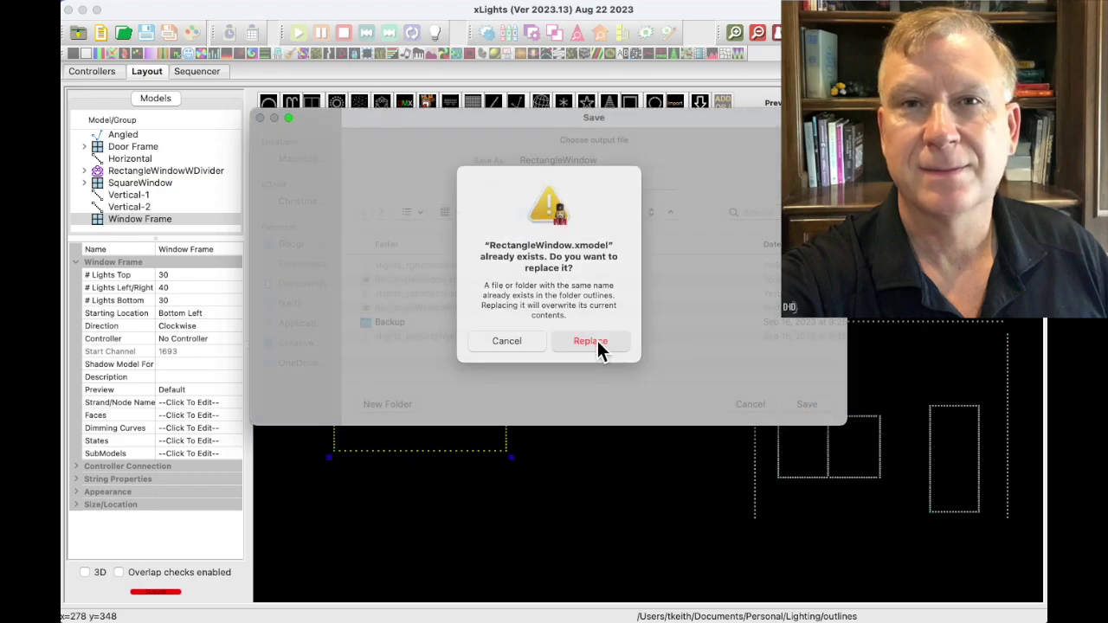
left_click(594, 341)
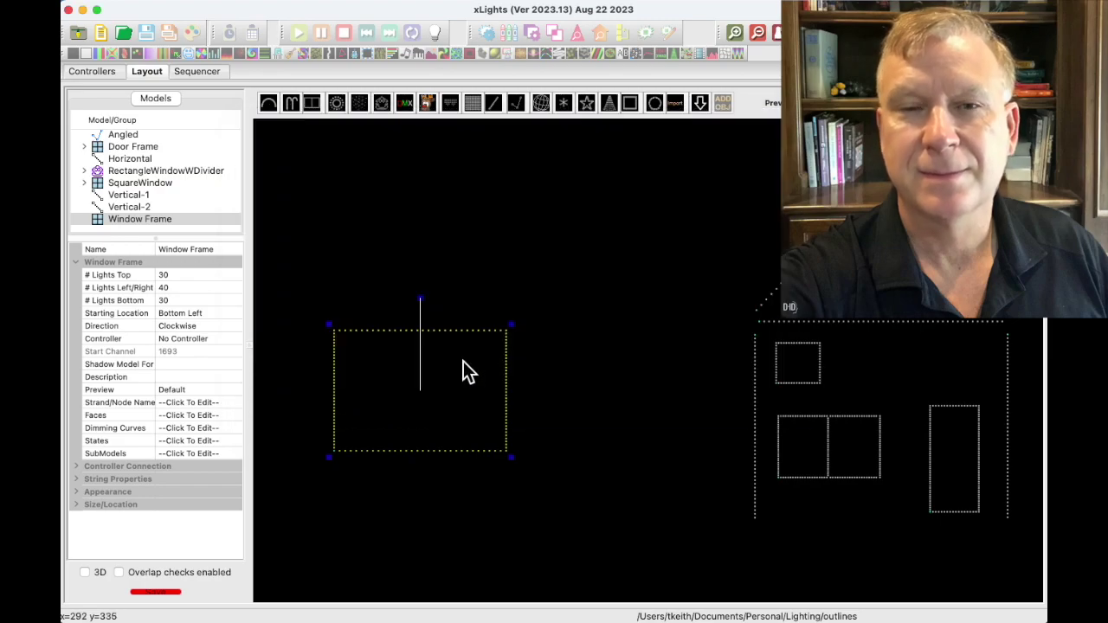
key("Delete")
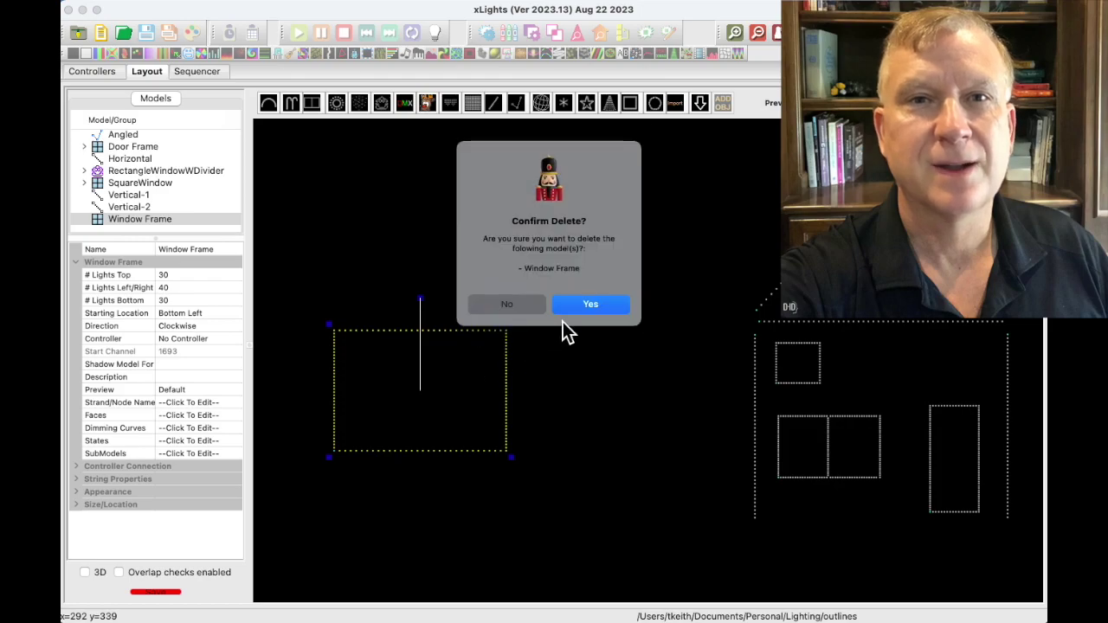
- Delete the old Window Frame model and import RectangleWindow.xmodel as a new 66×82 custom model in its place
left_click(585, 304)
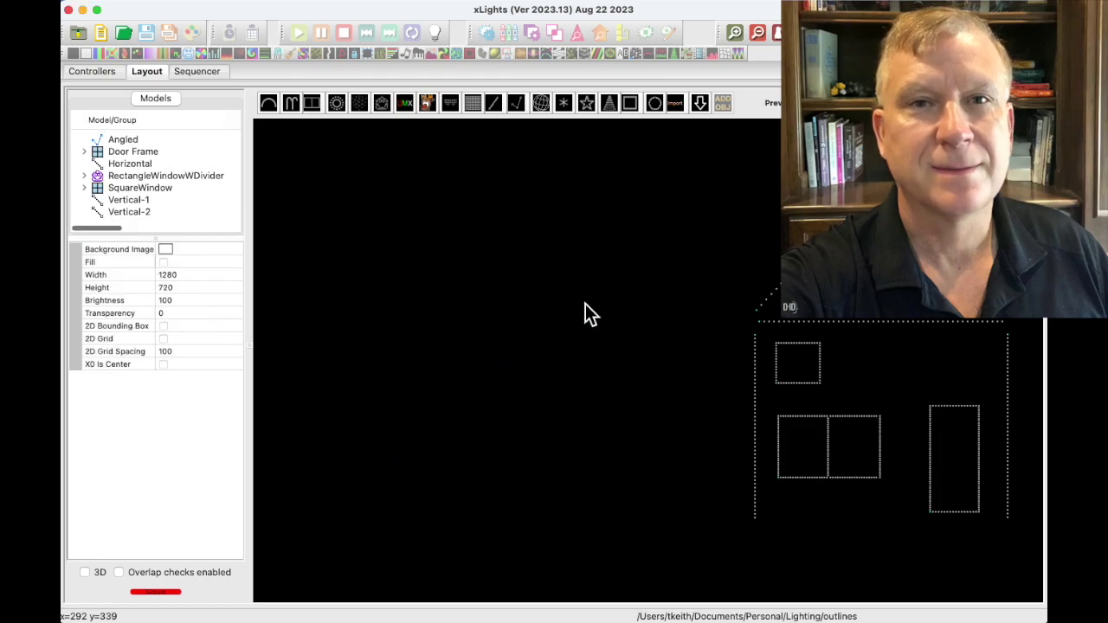
left_click(675, 103)
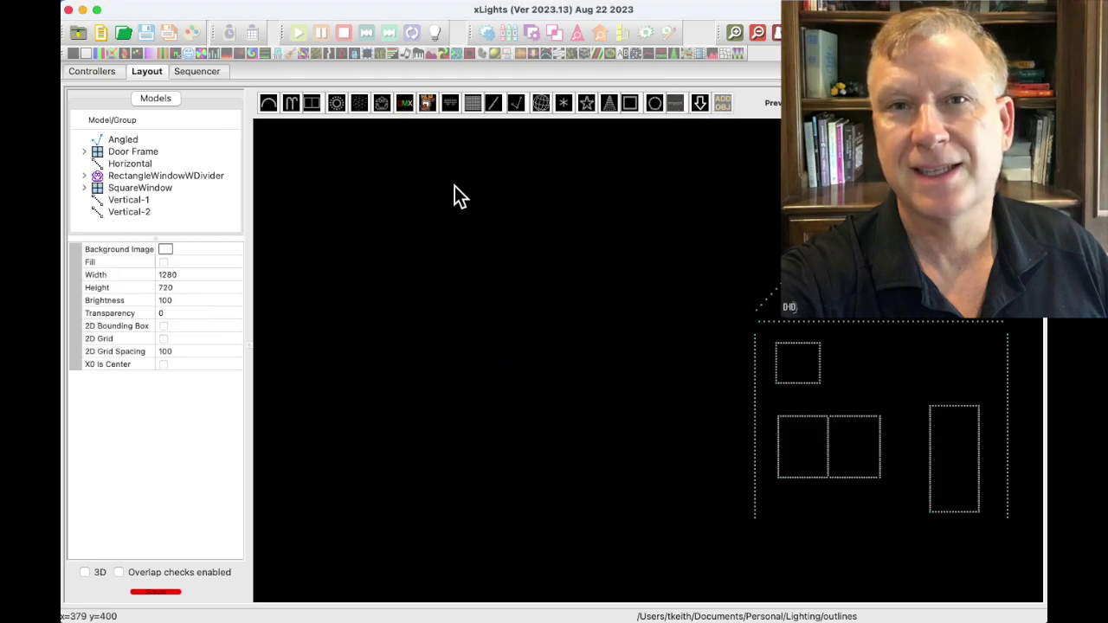
left_click_drag(380, 249, 613, 402)
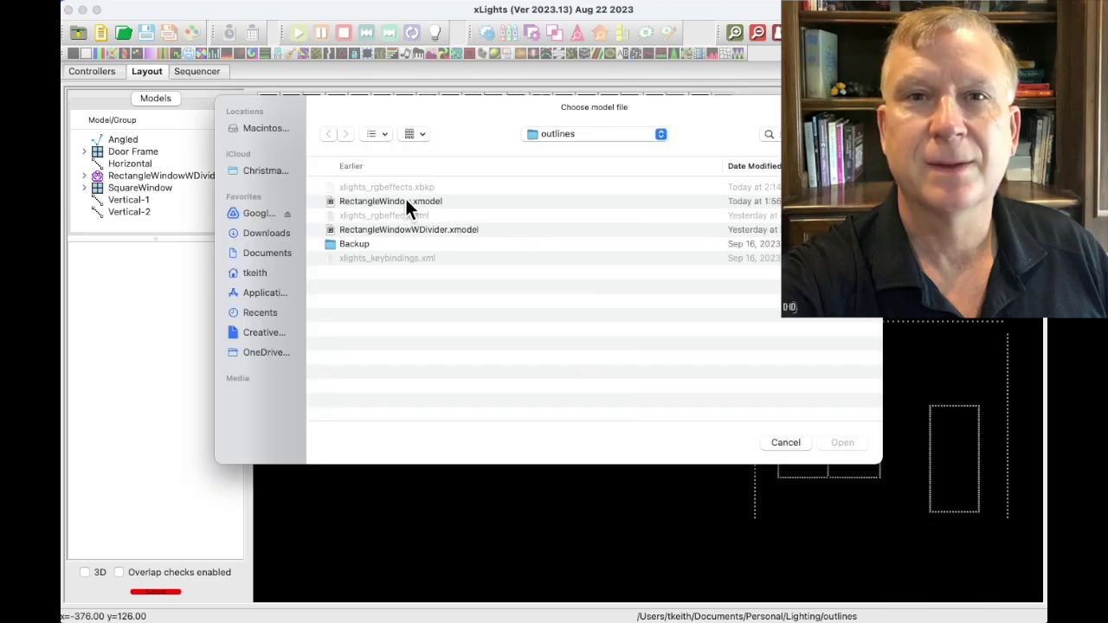
double_click(405, 198)
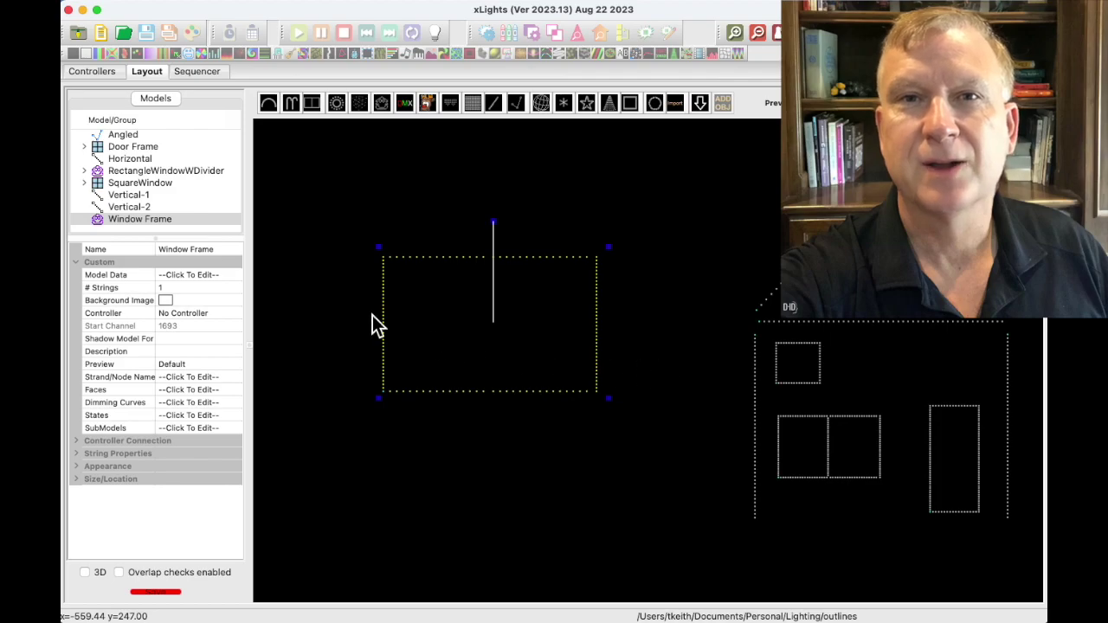
left_click(230, 276)
left_click(234, 275)
left_click_drag(200, 156, 556, 107)
scroll(555, 322, "down", 4)
scroll(557, 328, "down", 20)
scroll(554, 329, "up", 13)
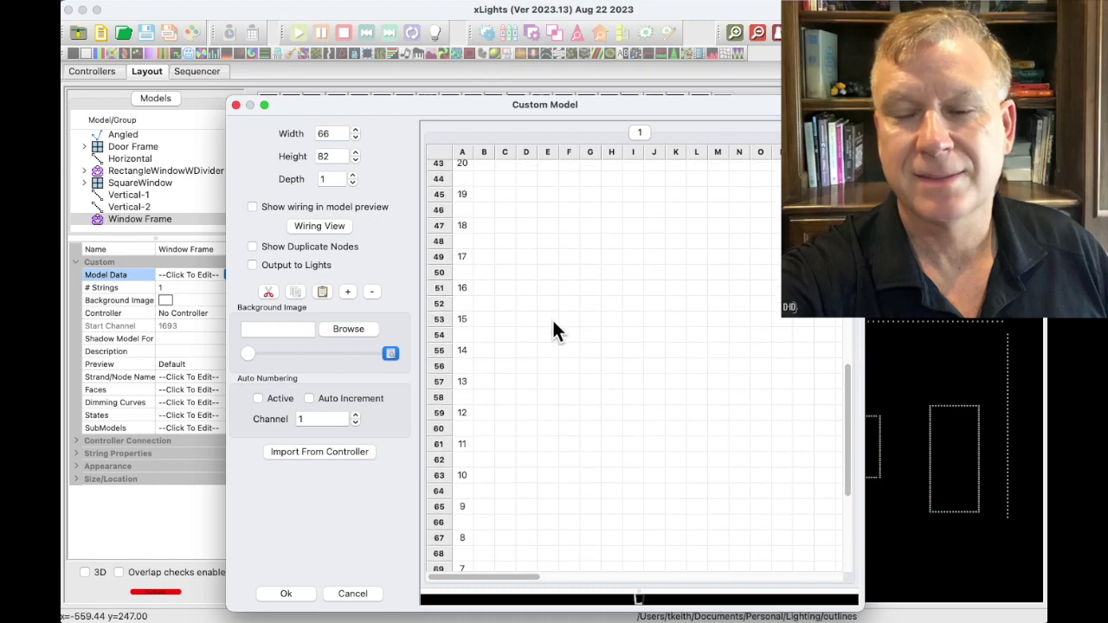
left_click(352, 593)
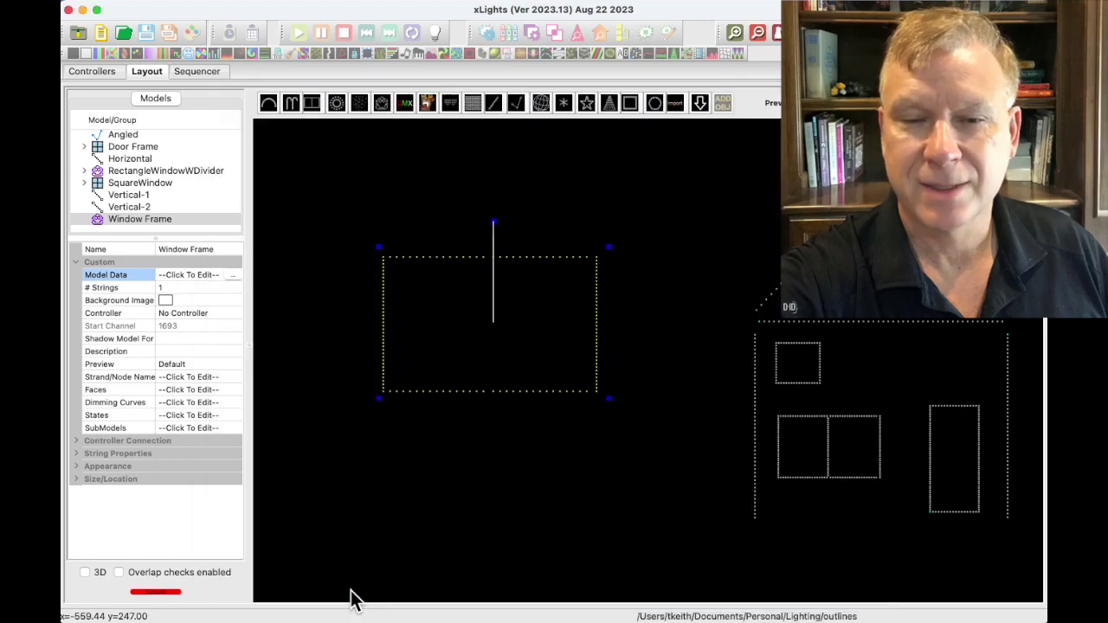
scroll(377, 527, "down", 2)
scroll(377, 527, "up", 5)
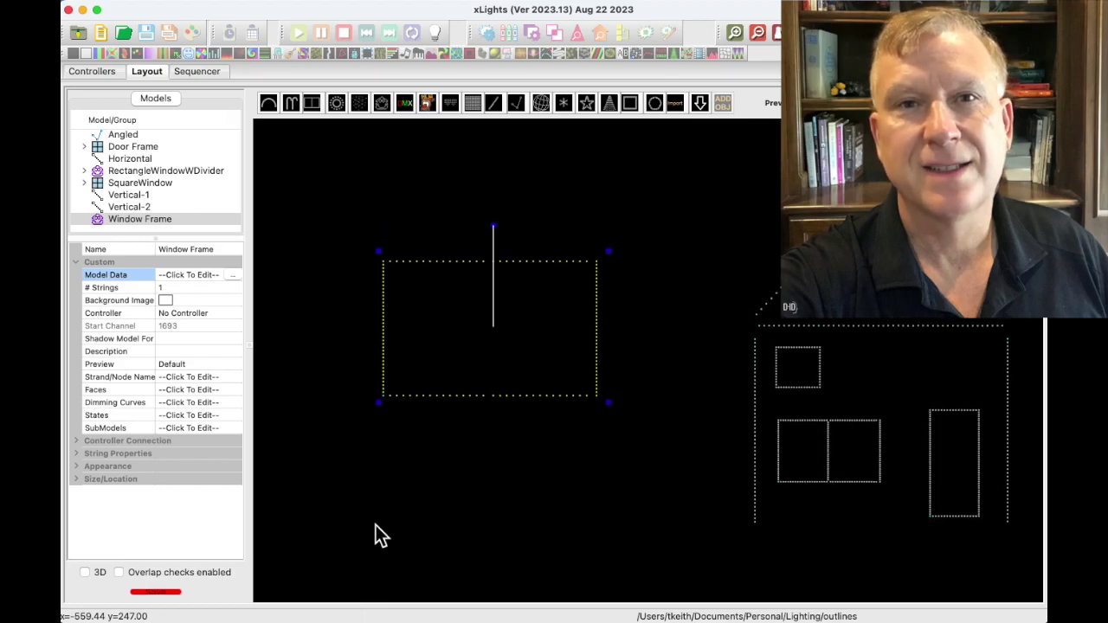
left_click(819, 471)
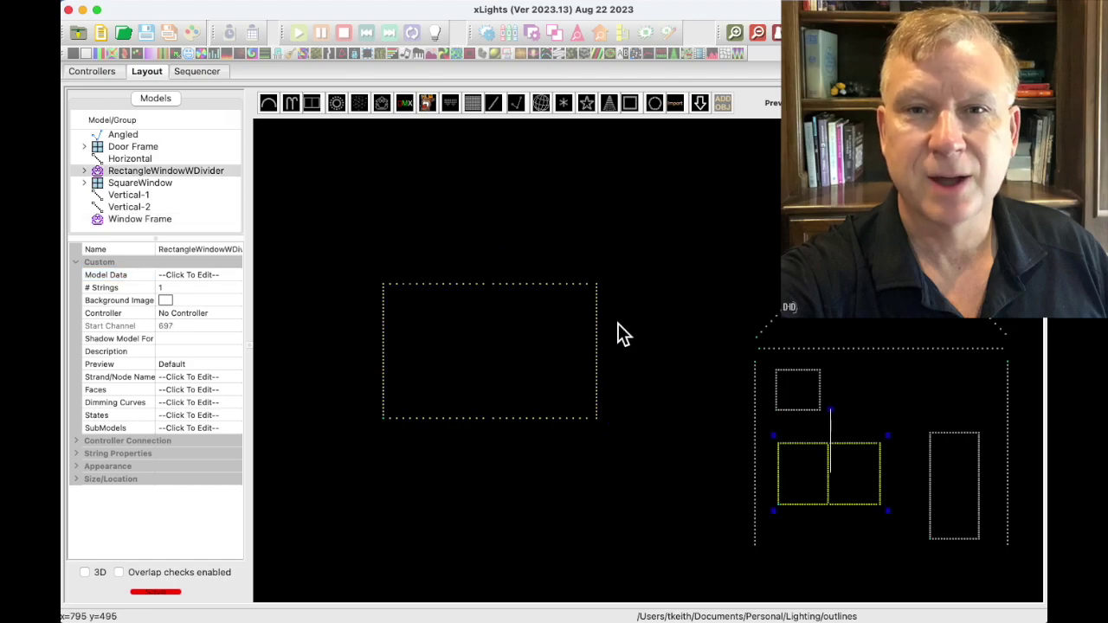
left_click(235, 274)
left_click(233, 275)
left_click_drag(254, 154, 492, 78)
scroll(424, 394, "right", 3)
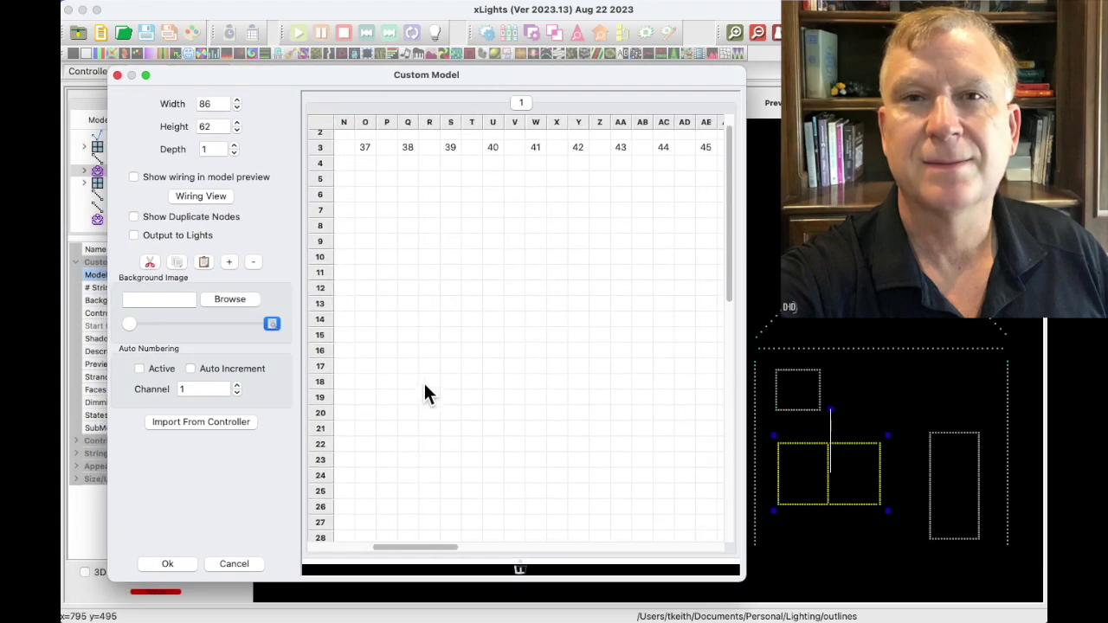
scroll(424, 394, "down", 10)
scroll(424, 393, "left", 2)
scroll(423, 383, "left", 2)
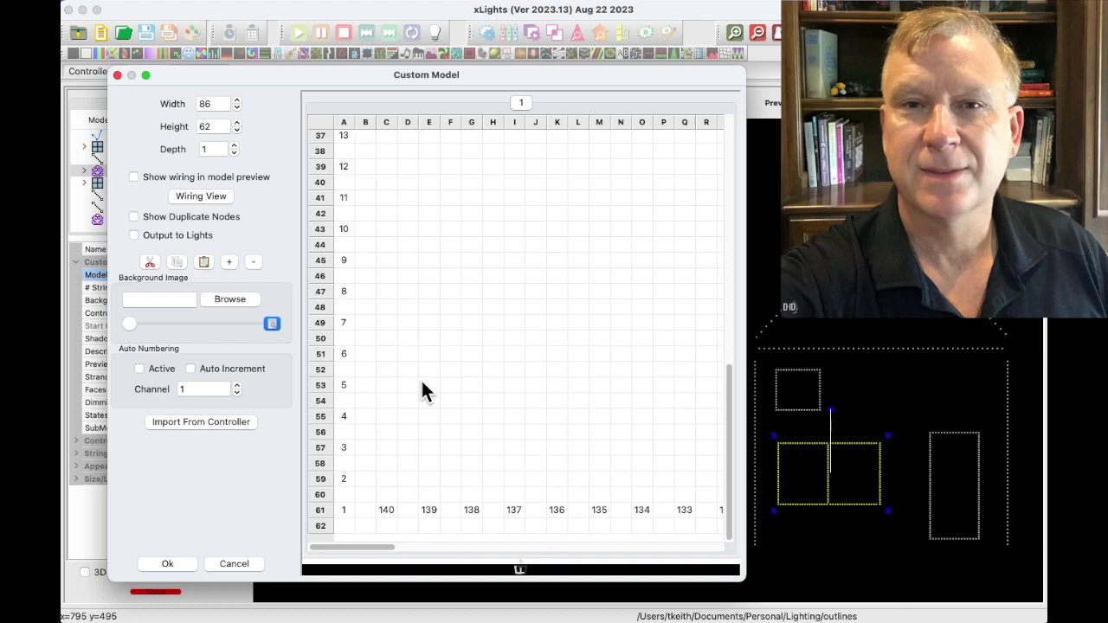
scroll(423, 383, "right", 5)
scroll(422, 391, "right", 2)
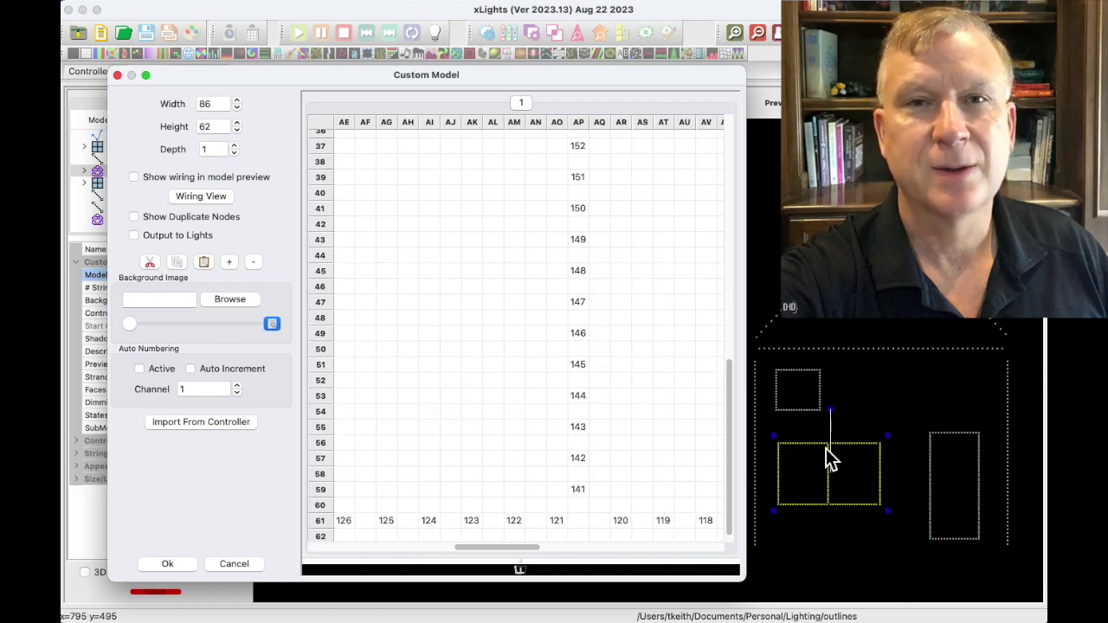
left_click(232, 565)
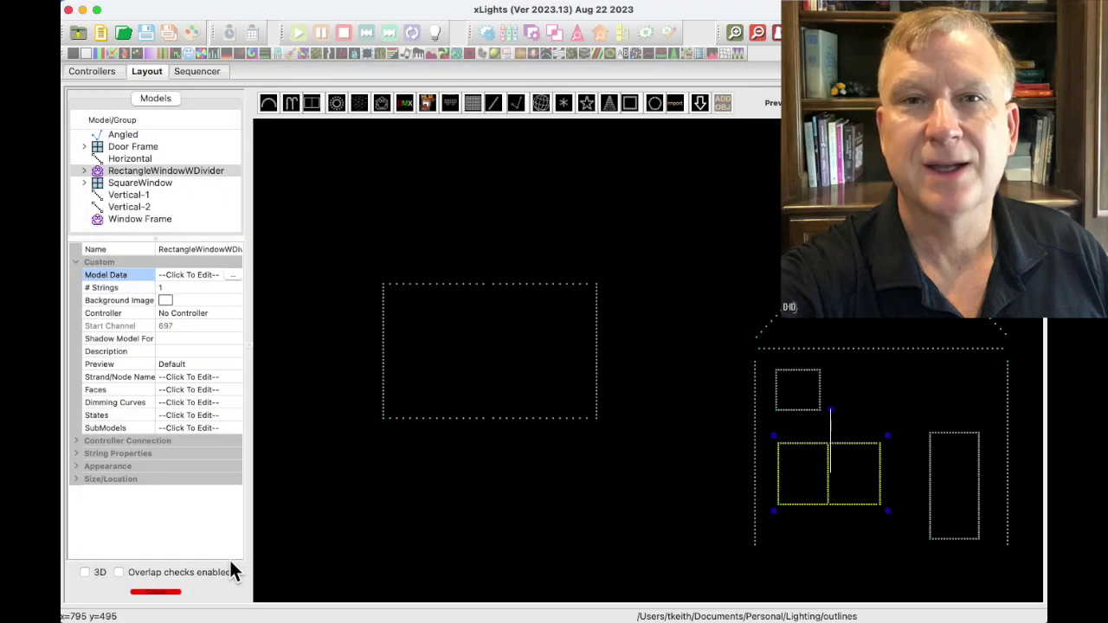
- Open the divided window's submodels and review the Horizontals ranges 100-140,1 and 30-71
left_click(230, 427)
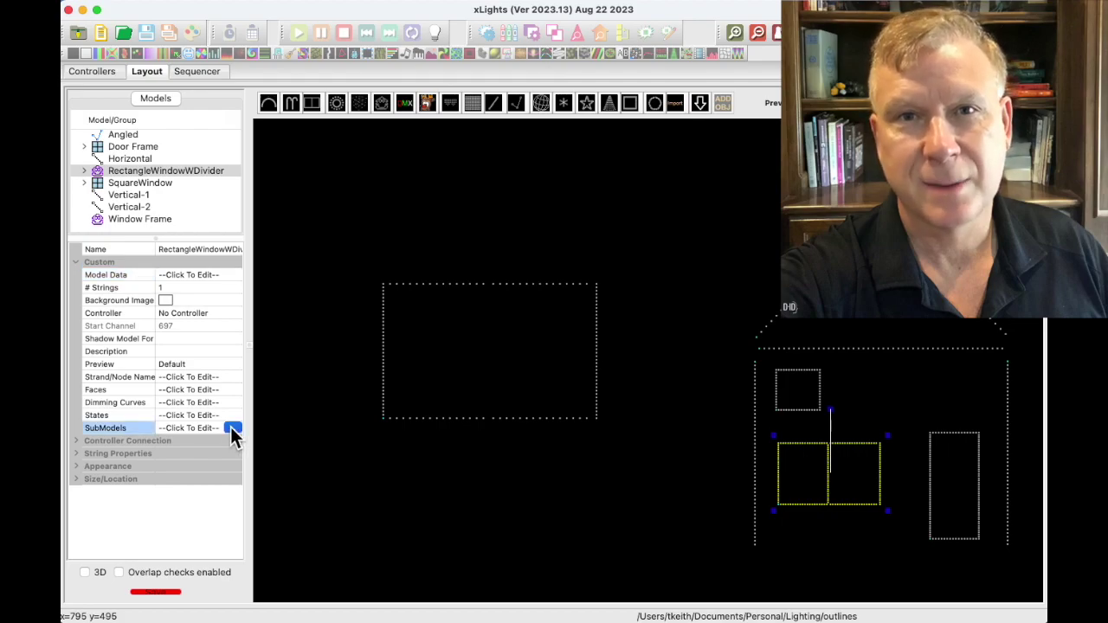
left_click(232, 428)
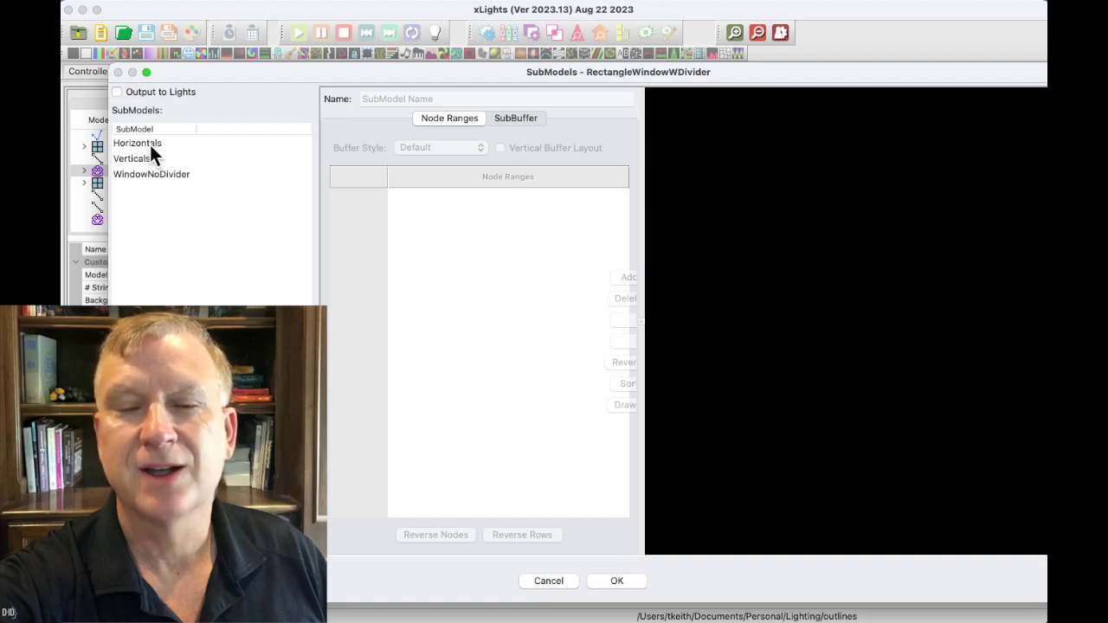
left_click(150, 145)
left_click(149, 162)
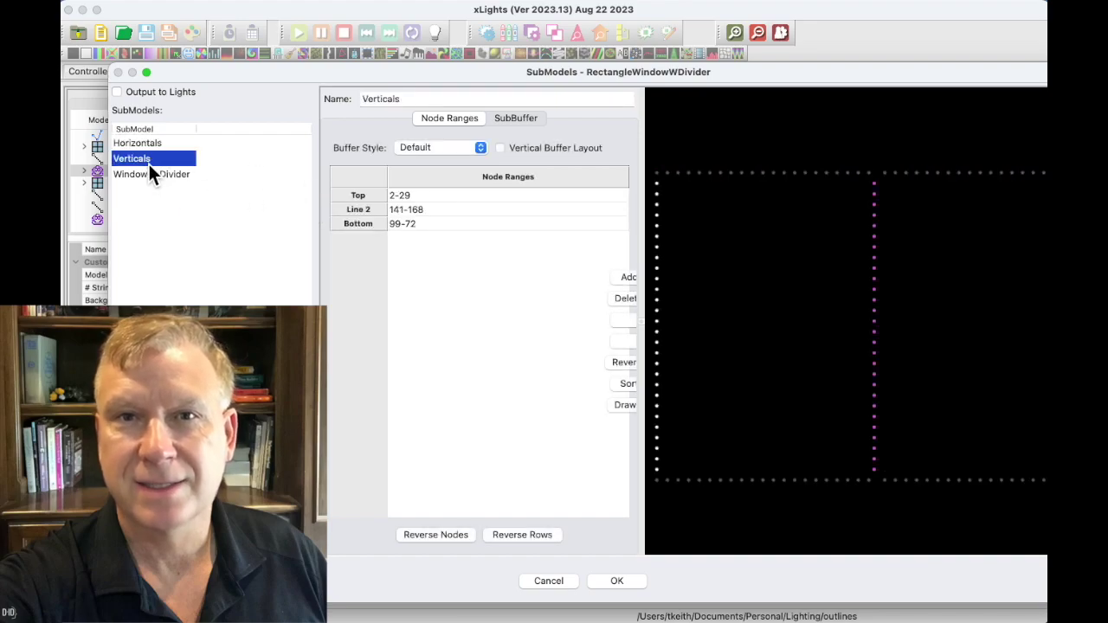
left_click(153, 145)
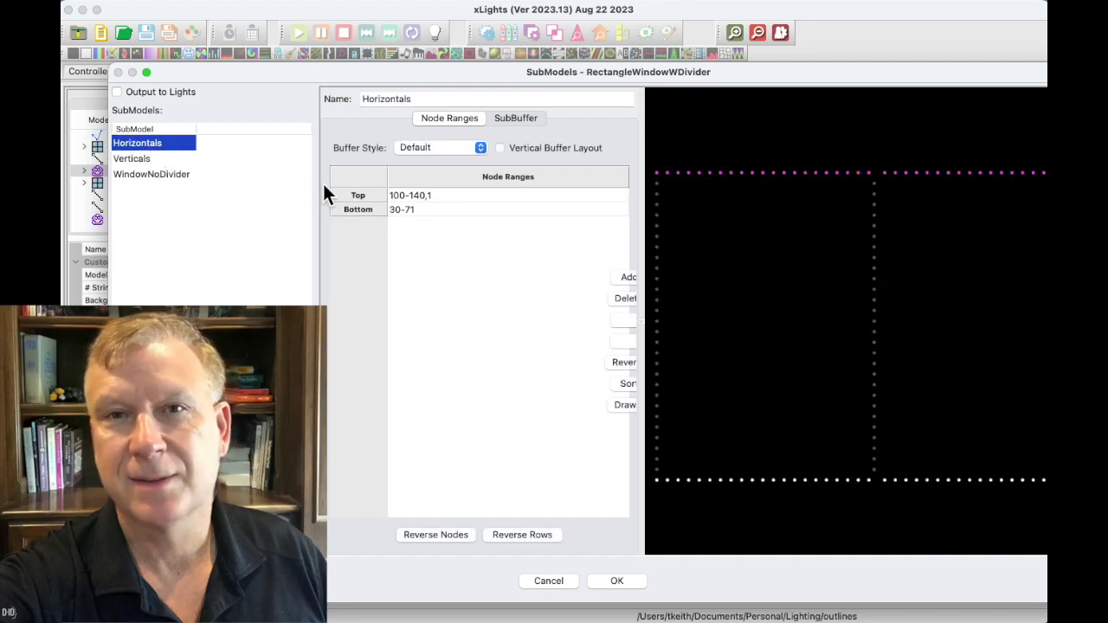
left_click(449, 197)
left_click(449, 208)
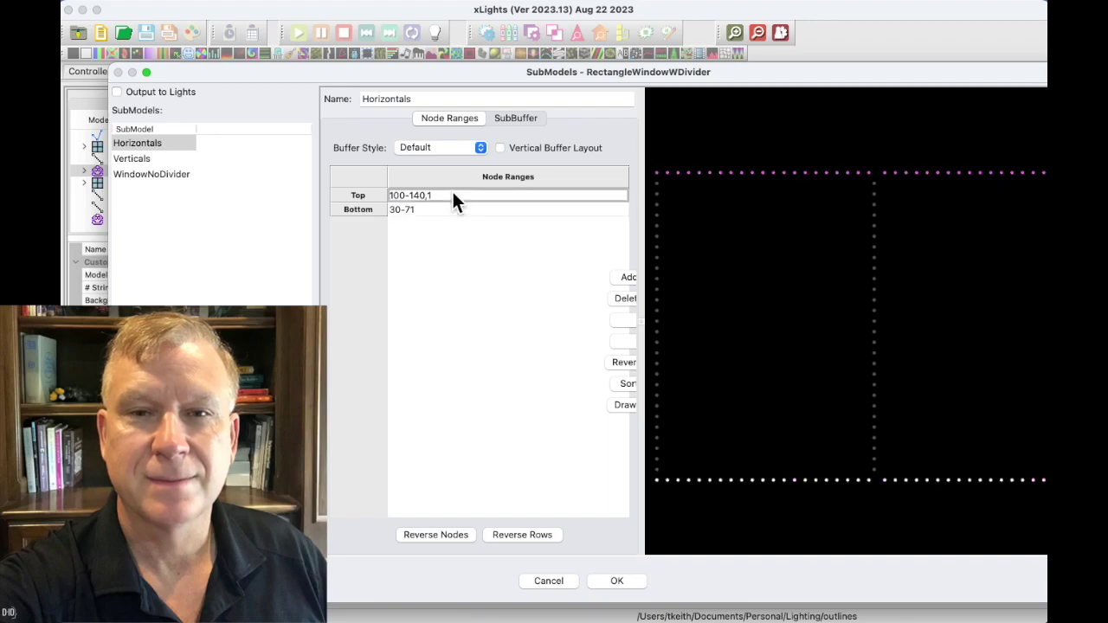
left_click(452, 197)
left_click(445, 208)
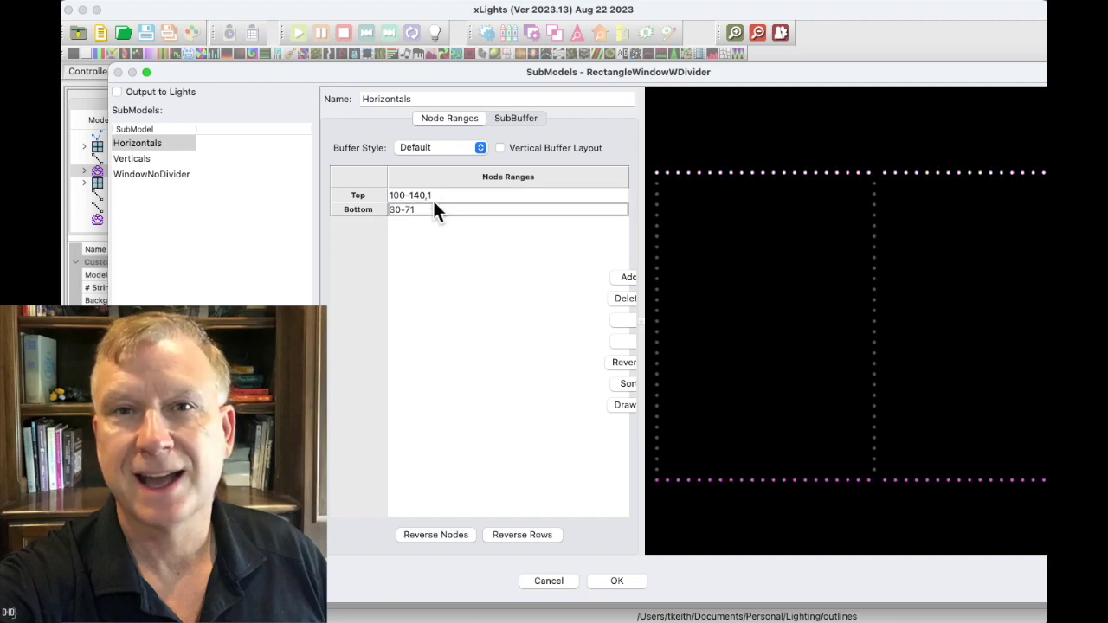
- Review the Verticals ranges 2-29, 141-168 and 99-72, then cancel the submodels window
left_click(157, 158)
left_click(418, 196)
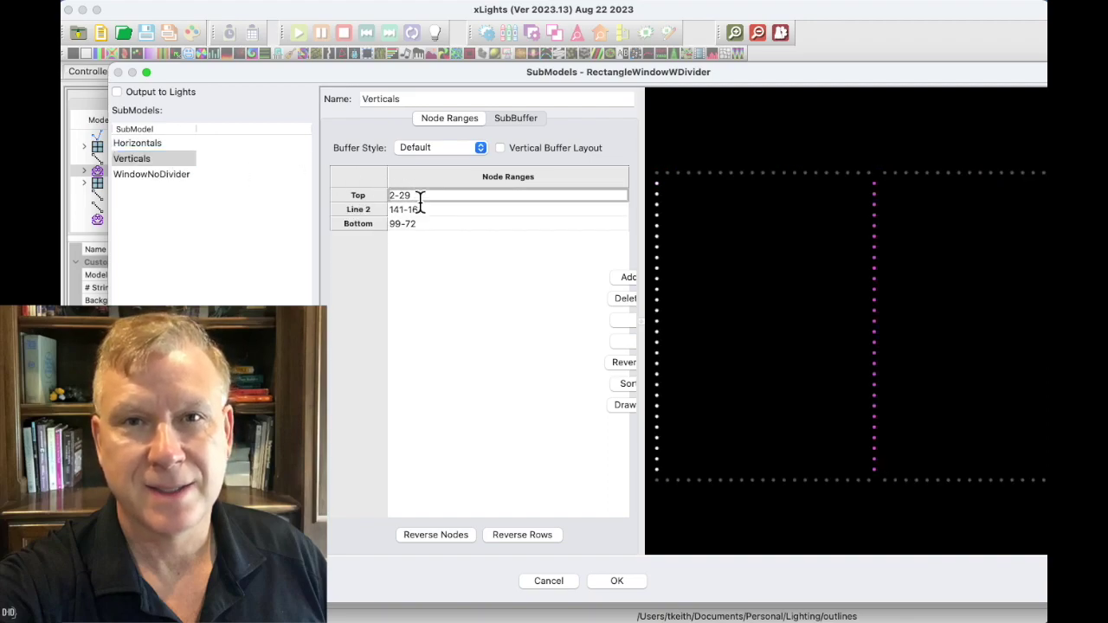
left_click(440, 210)
key("Down")
key("Up")
key("Up")
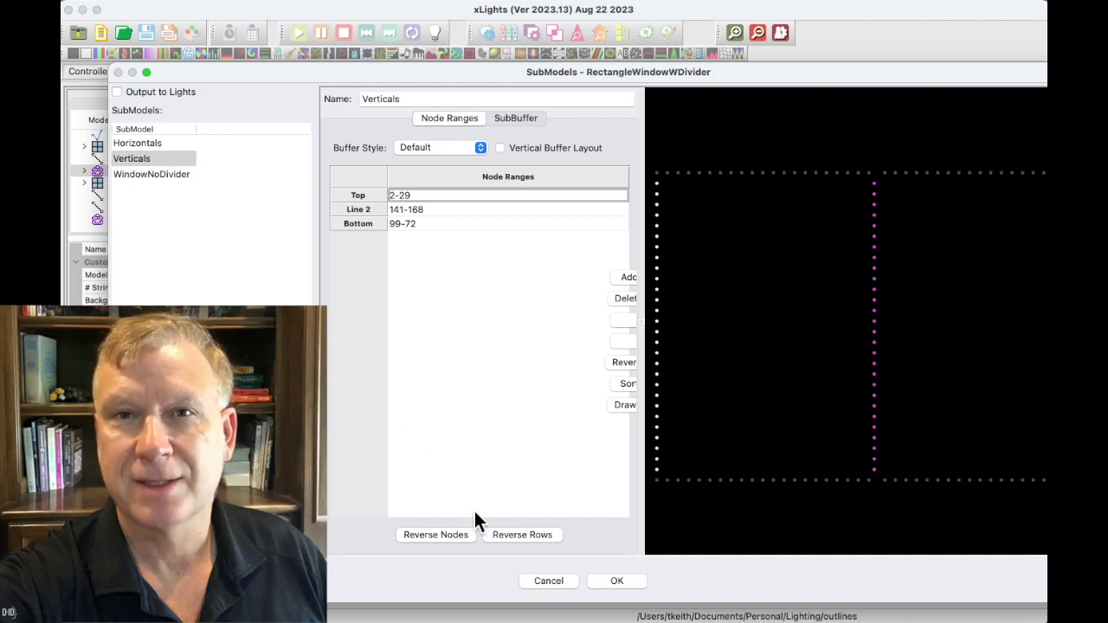
left_click(555, 586)
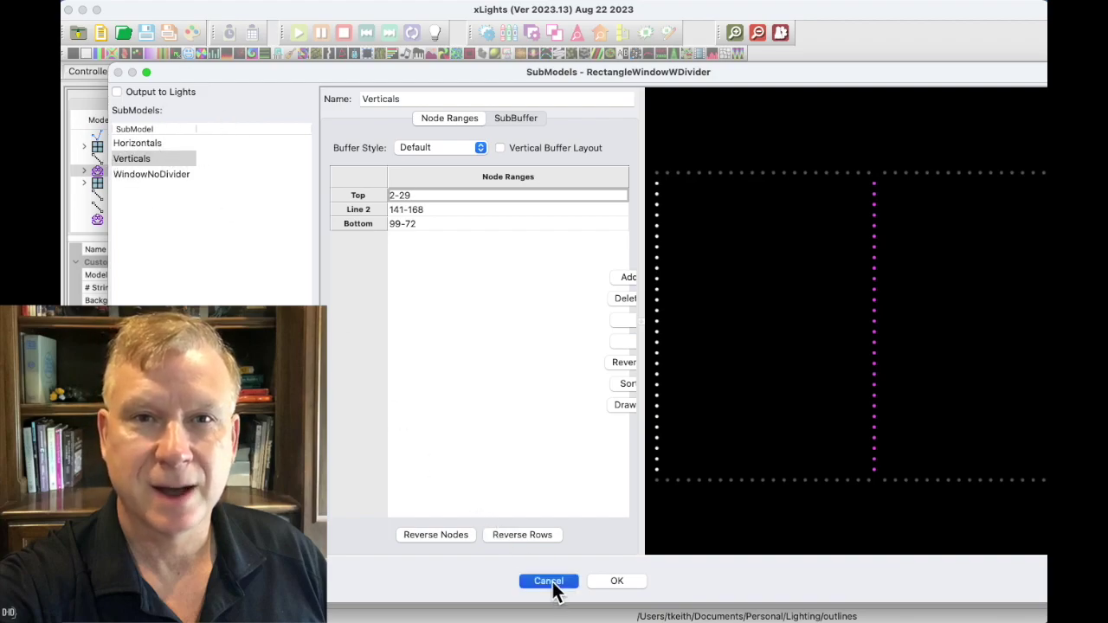
- Discard the submodel changes and play the OutlineDemo sequence in the house preview
left_click(298, 242)
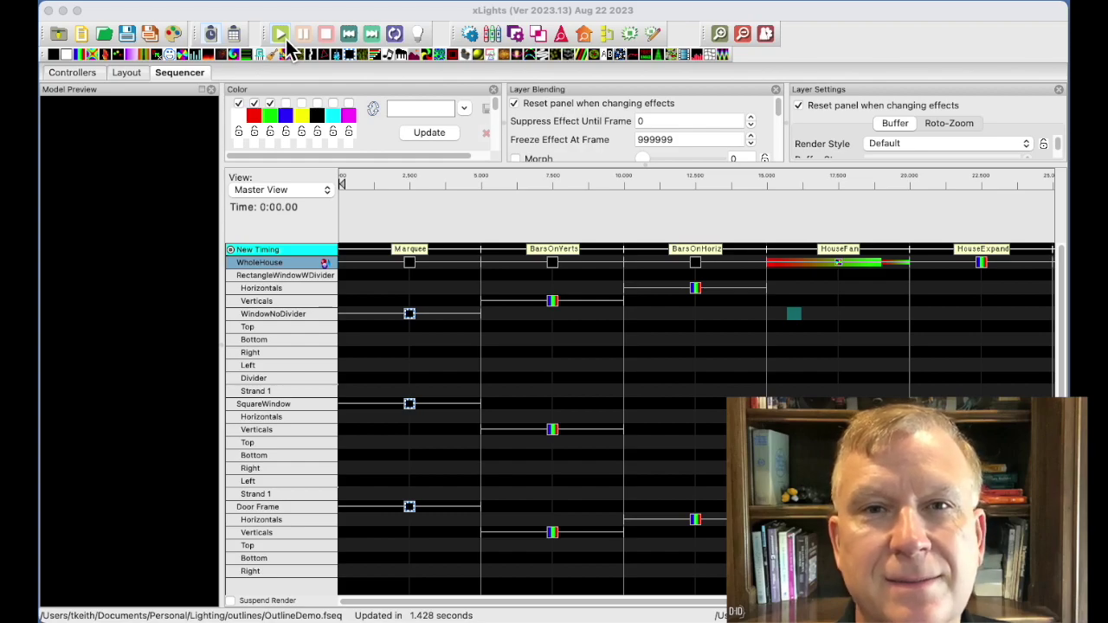
left_click(282, 35)
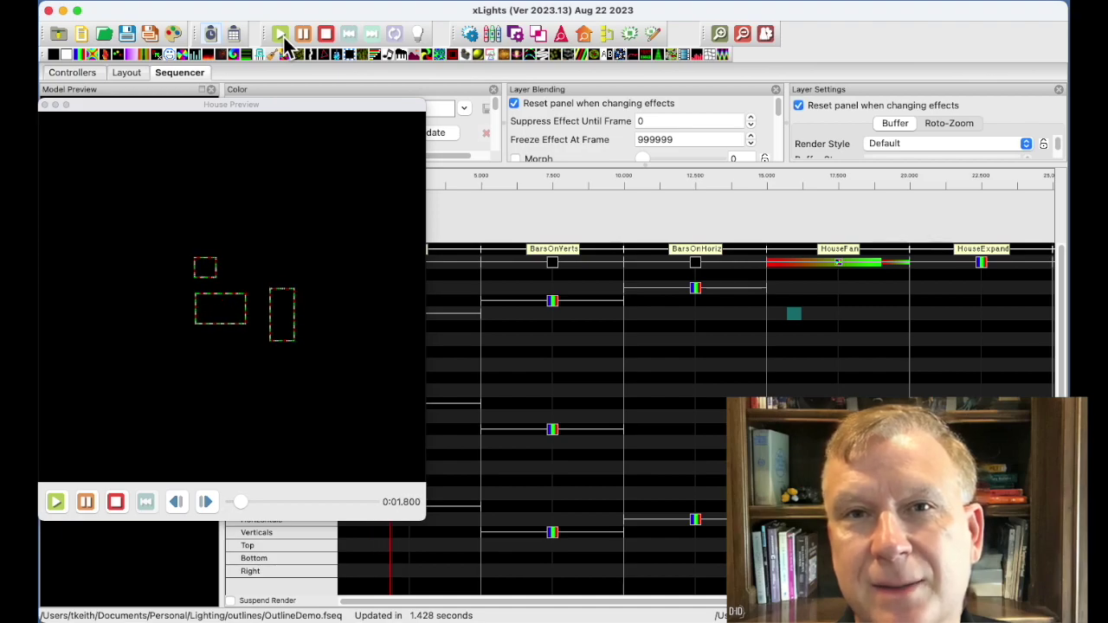